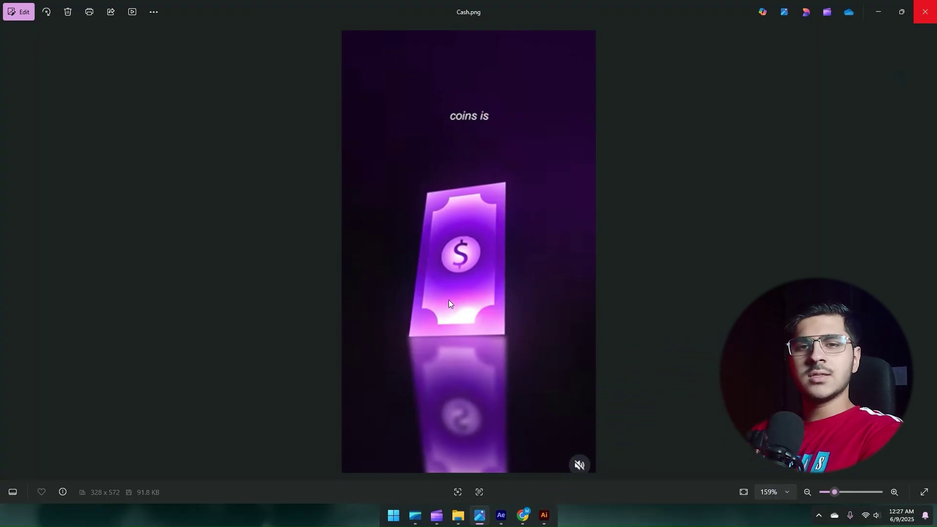
Switch to Illustrator and examine the layered banknote artwork in Cash.eps
{"action": "key", "text": "alt+Tab"}
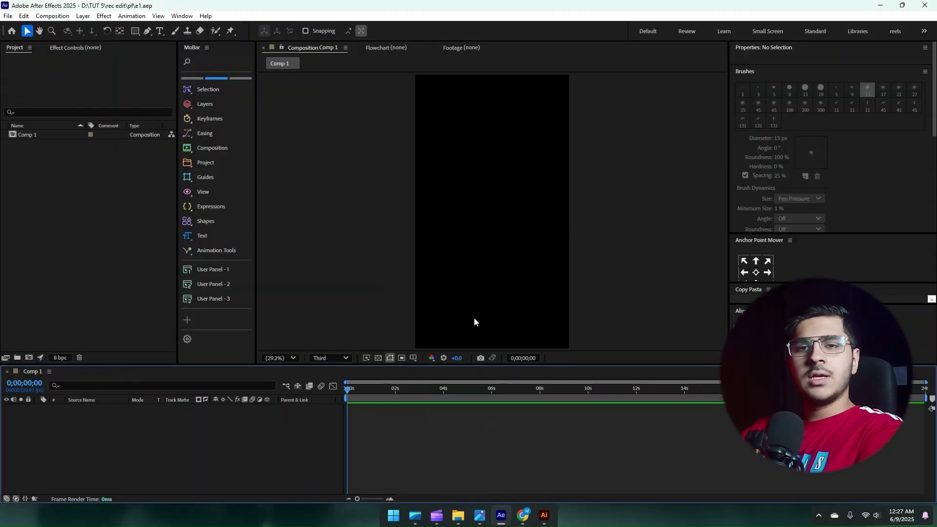
{"action": "left_click", "coordinate": [543, 515]}
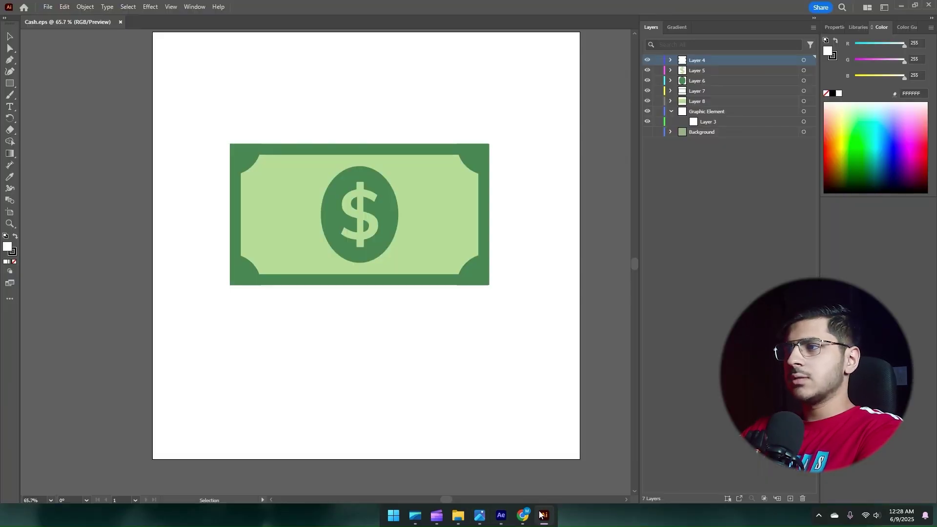
{"action": "left_click", "coordinate": [444, 269]}
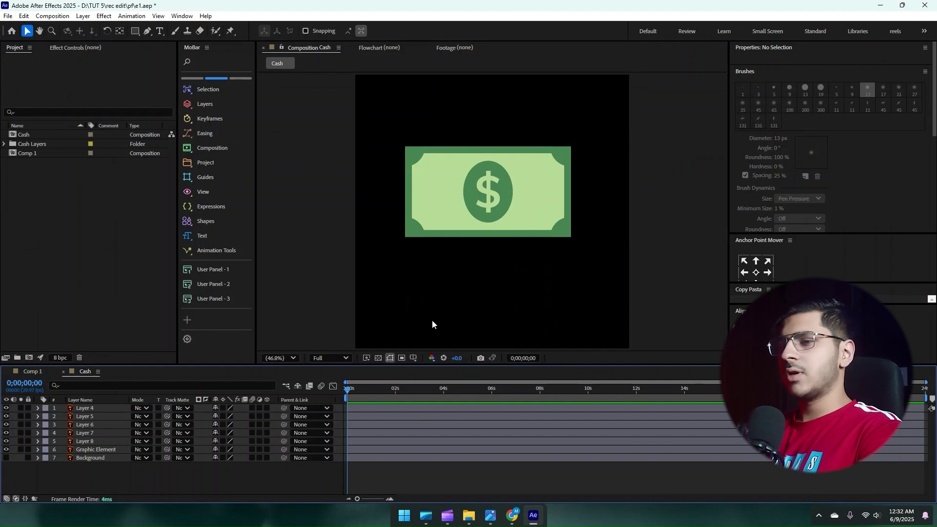
Solo Layer 7, the banknote's outer frame, in the Cash composition
{"action": "left_click", "coordinate": [93, 450]}
{"action": "left_click", "coordinate": [37, 470]}
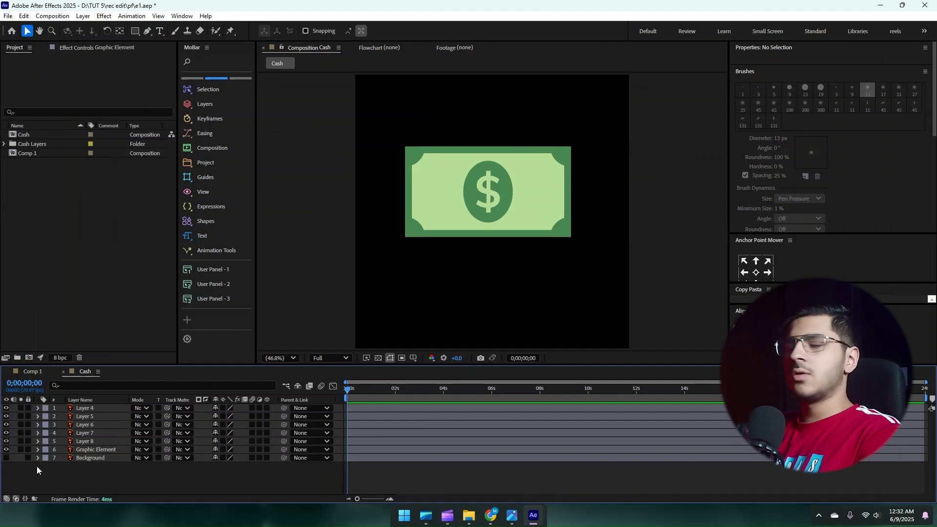
{"action": "left_click", "coordinate": [21, 433]}
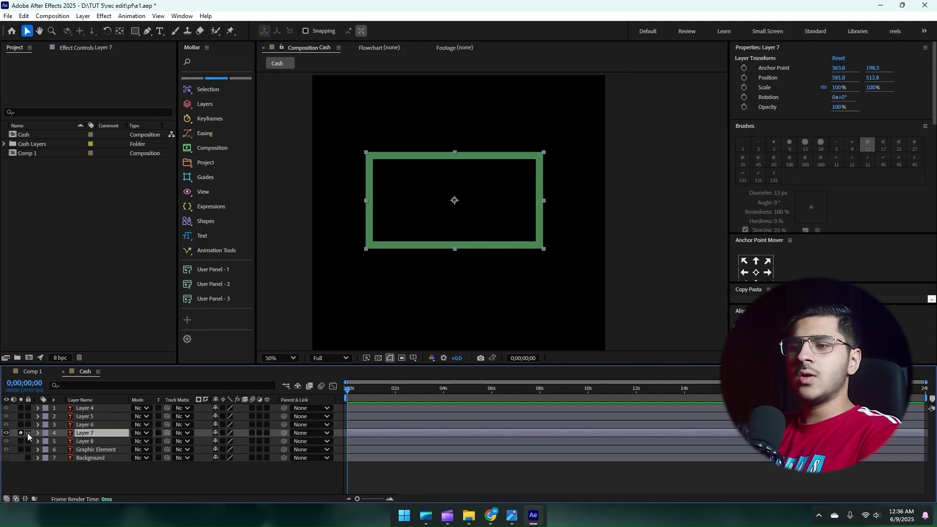
Import the Cash.png reference, place it beside the banknote frame in the Cash composition, and scale it to 175%
{"action": "double_click", "coordinate": [86, 221]}
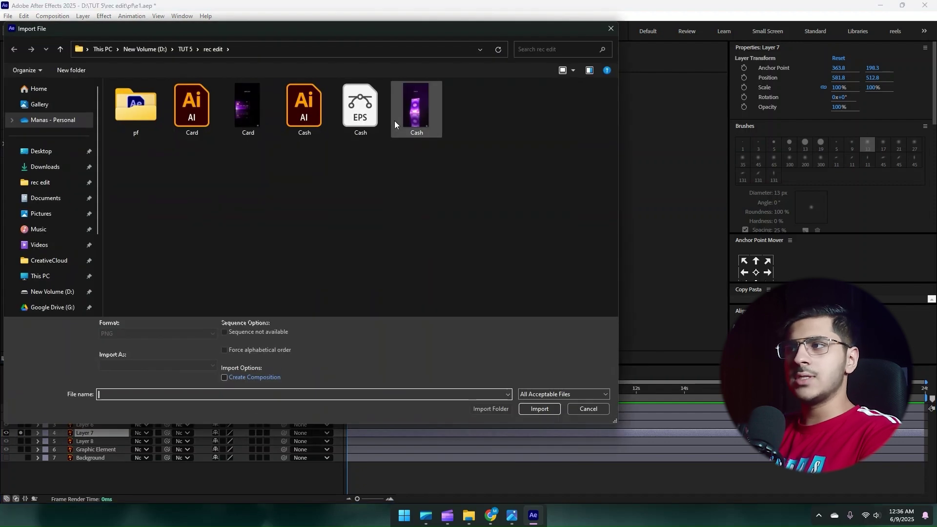
{"action": "double_click", "coordinate": [394, 121]}
{"action": "left_click_drag", "start_coordinate": [26, 154], "coordinate": [565, 285]}
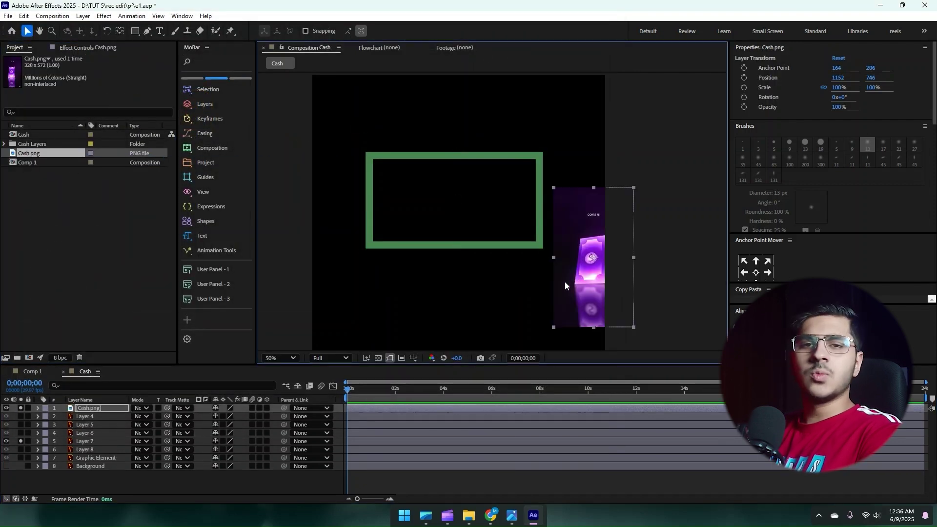
Add a new null object to the Cash composition
{"action": "left_click", "coordinate": [89, 416]}
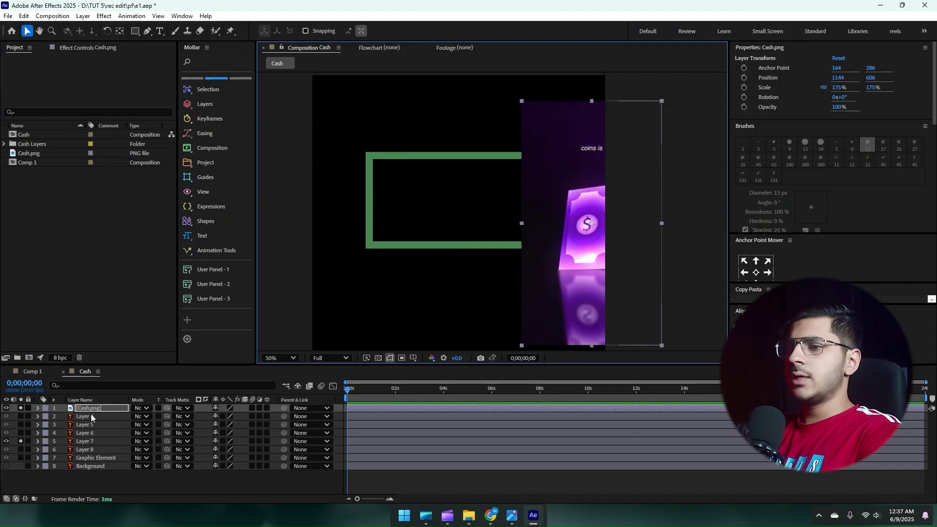
{"action": "right_click", "coordinate": [73, 479]}
{"action": "mouse_move", "coordinate": [132, 359]}
{"action": "left_click", "coordinate": [232, 416]}
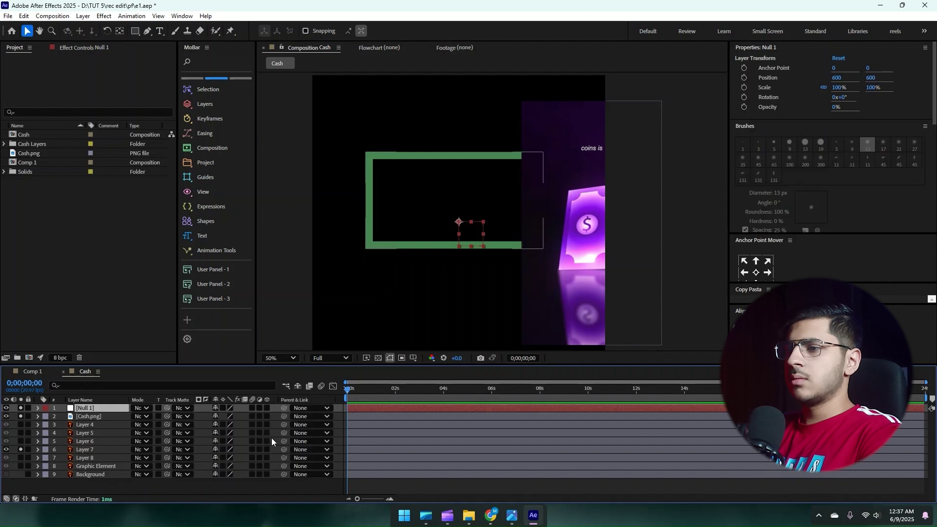
Move the null below Cash.png in the layer stack and parent Layer 4 through Background to it
{"action": "left_click_drag", "start_coordinate": [96, 409], "coordinate": [93, 425]}
{"action": "left_click", "coordinate": [92, 425]}
{"action": "left_click", "coordinate": [126, 474], "text": "shift"}
{"action": "left_click_drag", "start_coordinate": [284, 424], "coordinate": [97, 414]}
Set the null's rotation to 90° so the banknote artwork stands upright
{"action": "left_click", "coordinate": [96, 417]}
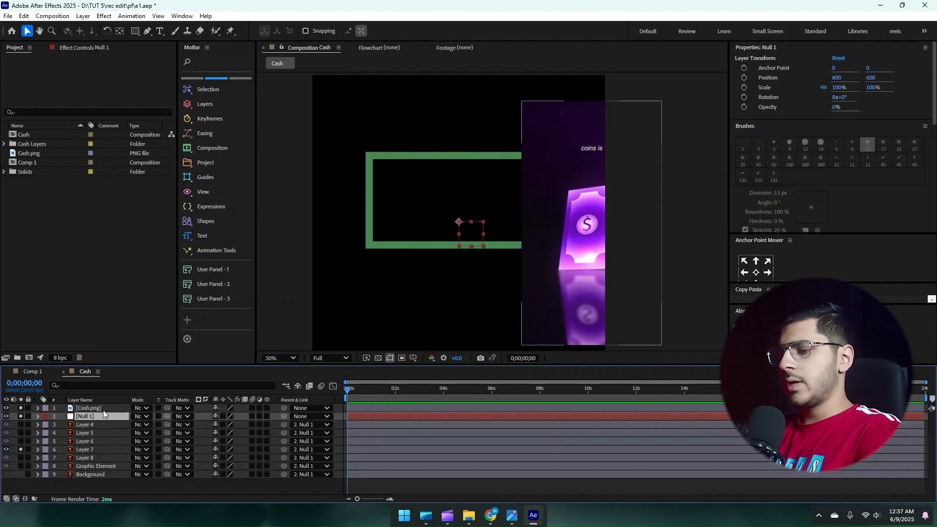
{"action": "key", "text": "r"}
{"action": "left_click", "coordinate": [223, 425]}
{"action": "type", "text": "90"}
{"action": "key", "text": "Return"}
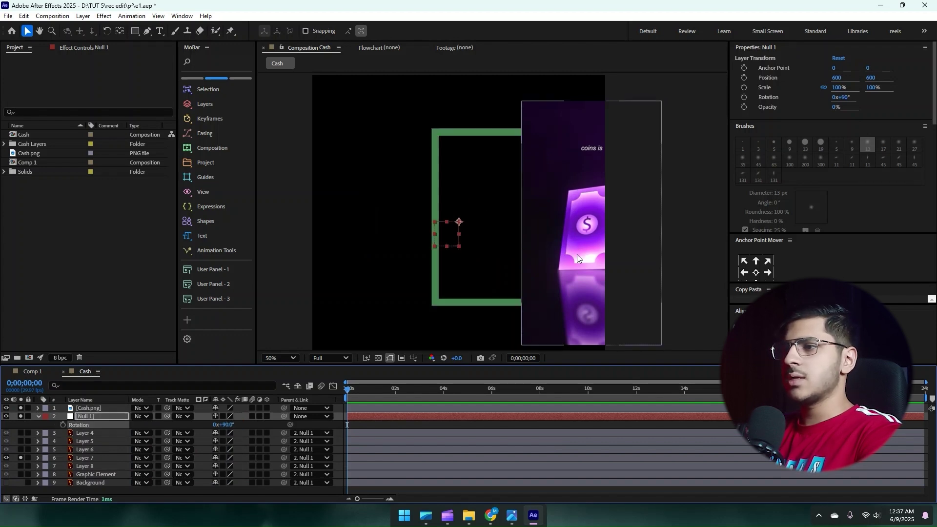
Shift the null left to clear the frame from the reference image, and move Cash.png to about 1056, 578
{"action": "key", "text": "p"}
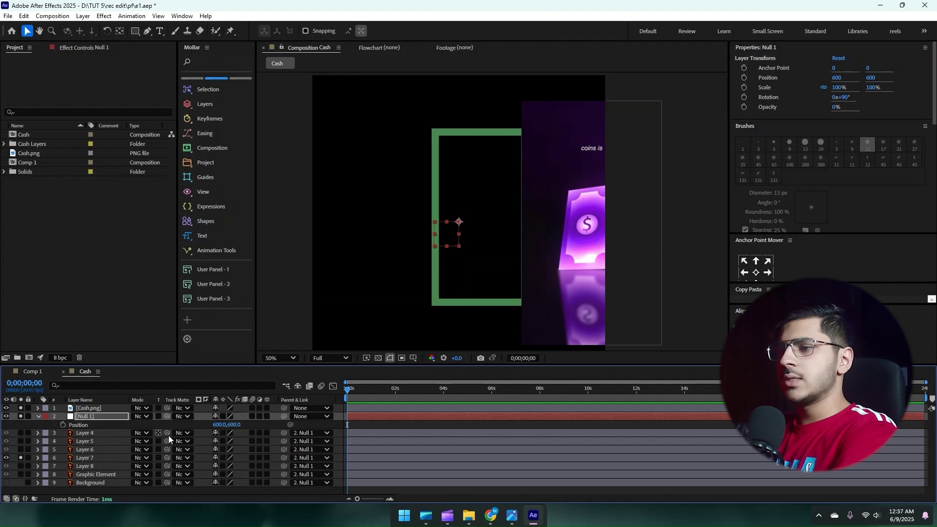
{"action": "left_click_drag", "start_coordinate": [220, 425], "coordinate": [102, 425]}
{"action": "key", "text": "p"}
{"action": "left_click_drag", "start_coordinate": [574, 248], "coordinate": [553, 241]}
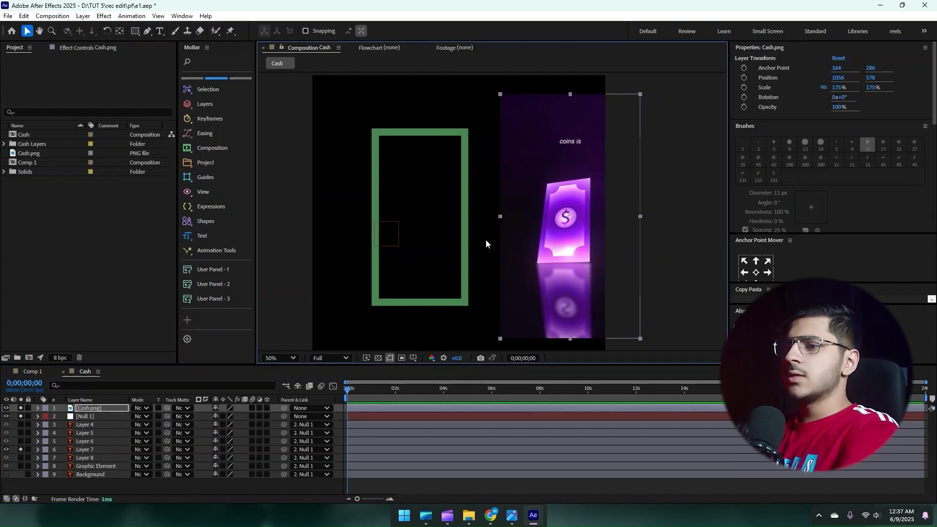
Create a shape layer from the Layer 7 vector artwork
{"action": "left_click", "coordinate": [84, 449]}
{"action": "right_click", "coordinate": [87, 448]}
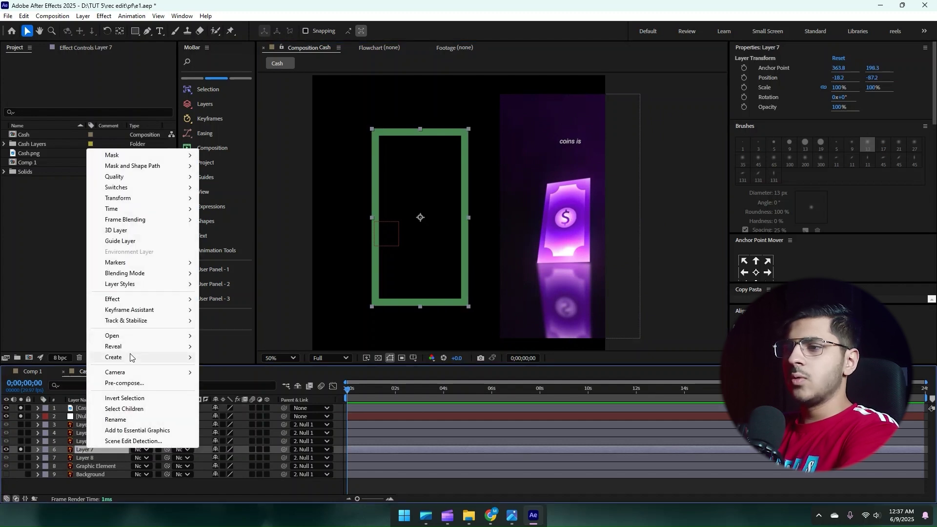
{"action": "mouse_move", "coordinate": [131, 357]}
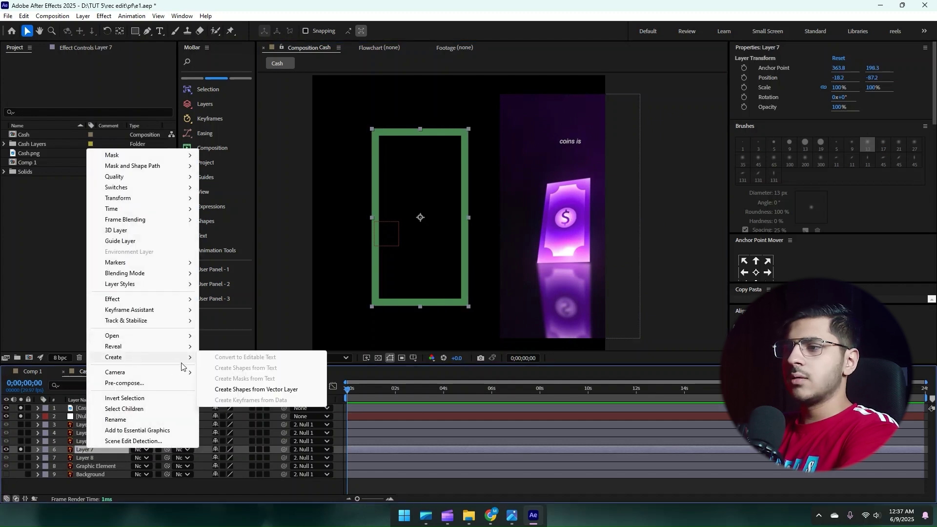
{"action": "left_click", "coordinate": [236, 390]}
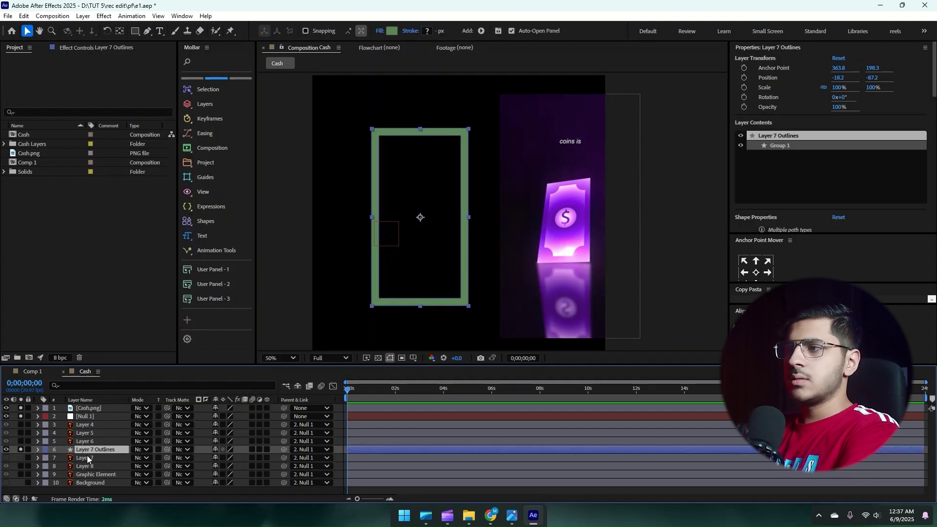
{"action": "left_click", "coordinate": [84, 458]}
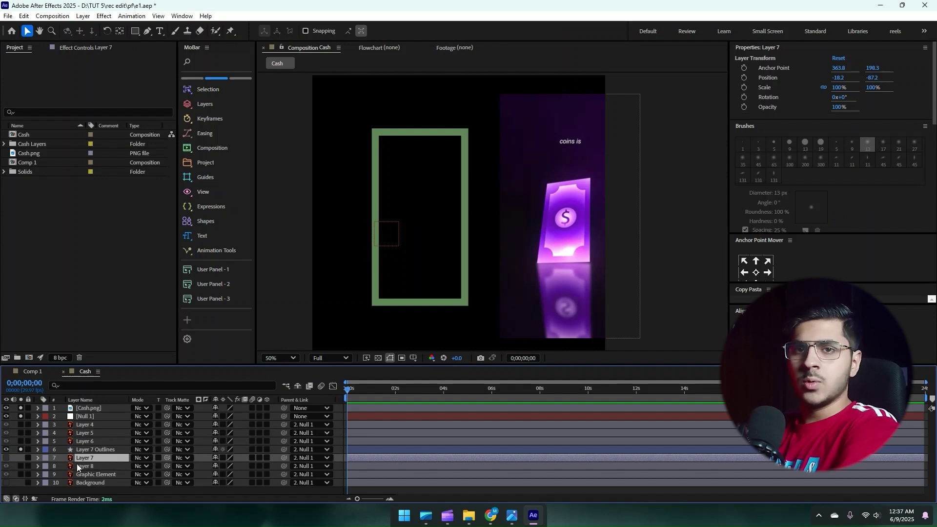
Change the fill type of the Layer 7 Outlines shape to Linear Gradient
{"action": "left_click", "coordinate": [90, 449]}
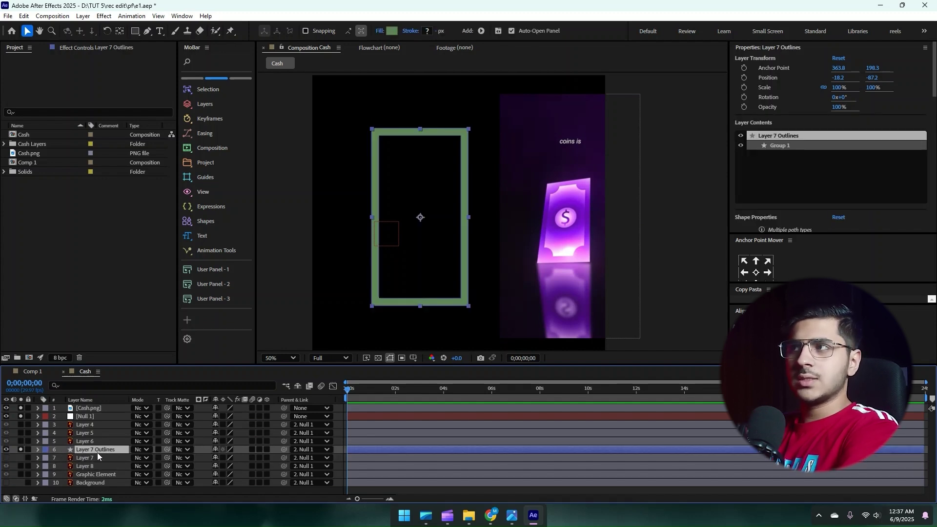
{"action": "left_click", "coordinate": [380, 31]}
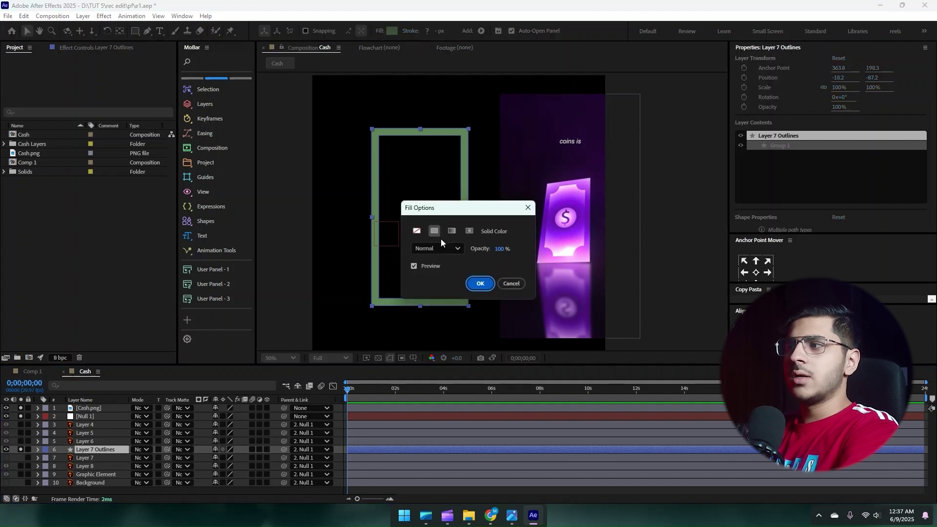
{"action": "left_click", "coordinate": [453, 232]}
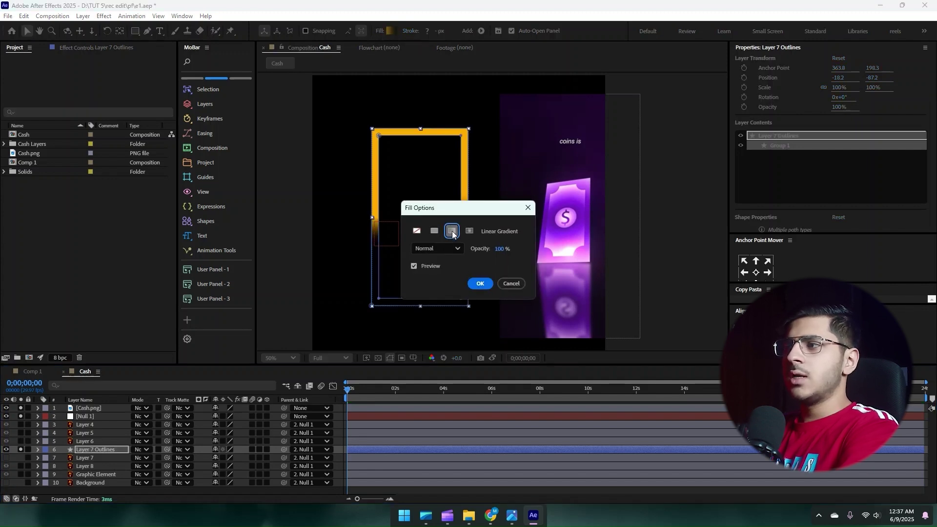
{"action": "left_click", "coordinate": [480, 284]}
{"action": "key", "text": "slash"}
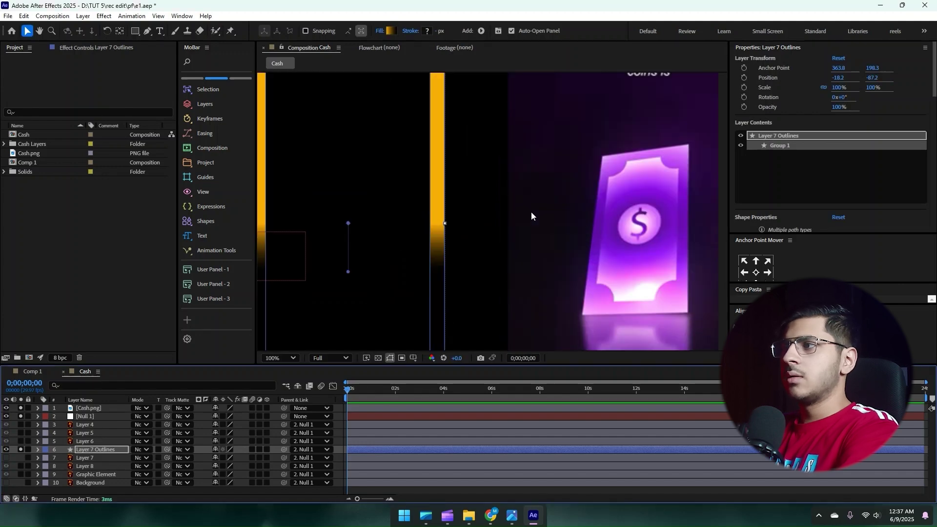
Set both end stops of the frame's fill gradient to white (FFFFFF)
{"action": "left_click", "coordinate": [390, 31]}
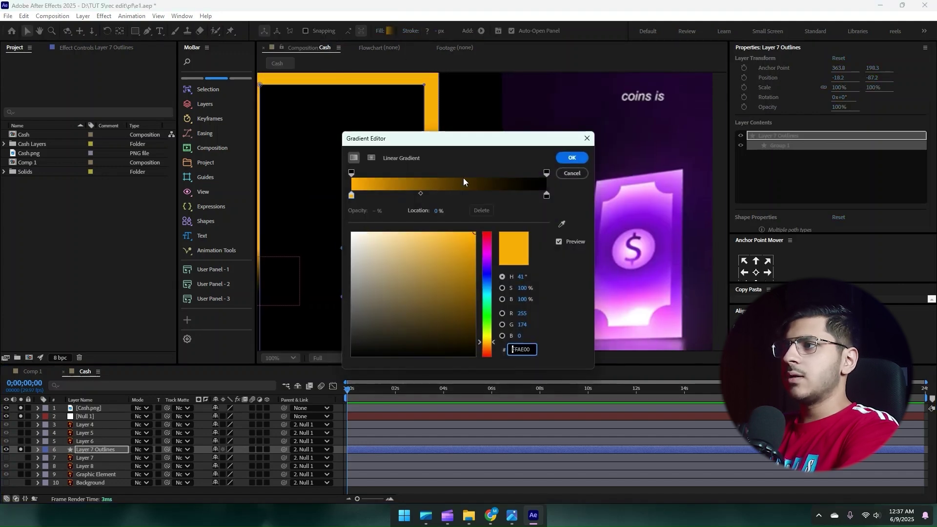
{"action": "left_click_drag", "start_coordinate": [440, 138], "coordinate": [352, 120]}
{"action": "left_click_drag", "start_coordinate": [334, 175], "coordinate": [347, 176]}
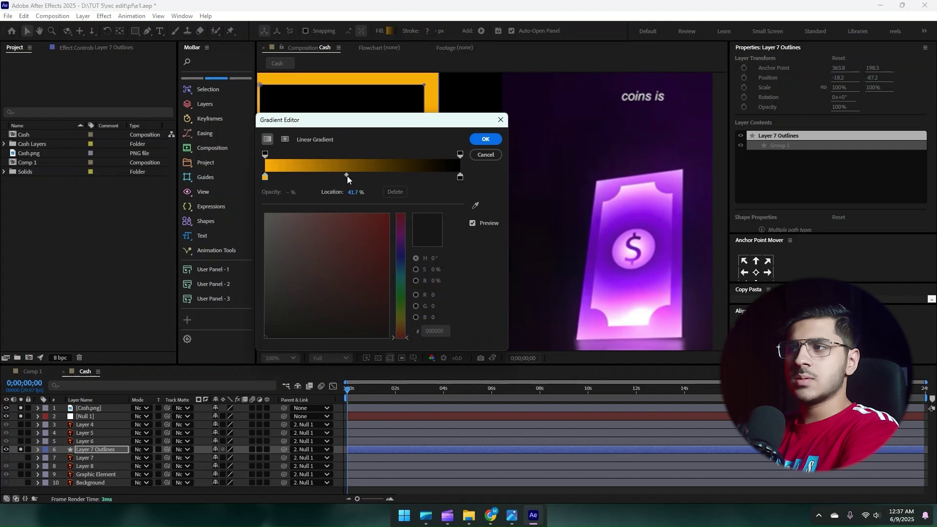
{"action": "left_click", "coordinate": [265, 177]}
{"action": "left_click_drag", "start_coordinate": [293, 225], "coordinate": [220, 184]}
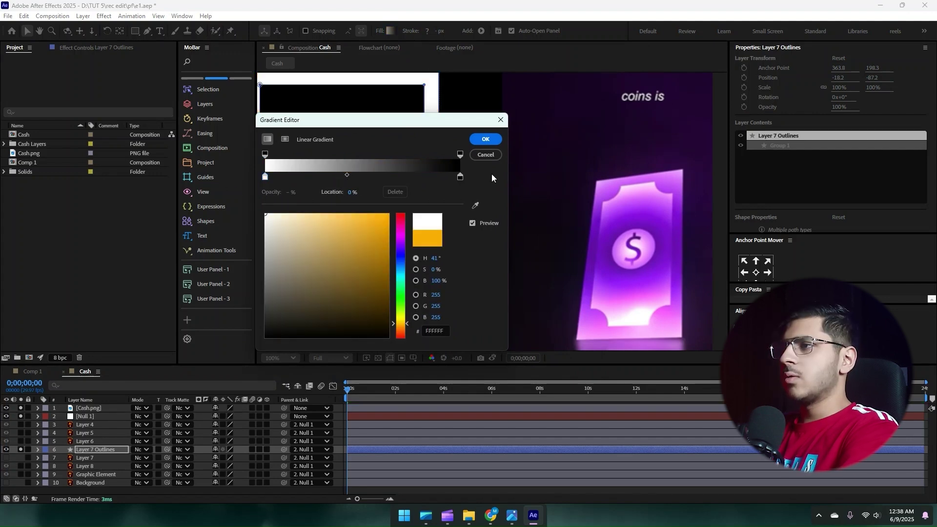
{"action": "left_click", "coordinate": [460, 176]}
{"action": "left_click_drag", "start_coordinate": [341, 226], "coordinate": [244, 196]}
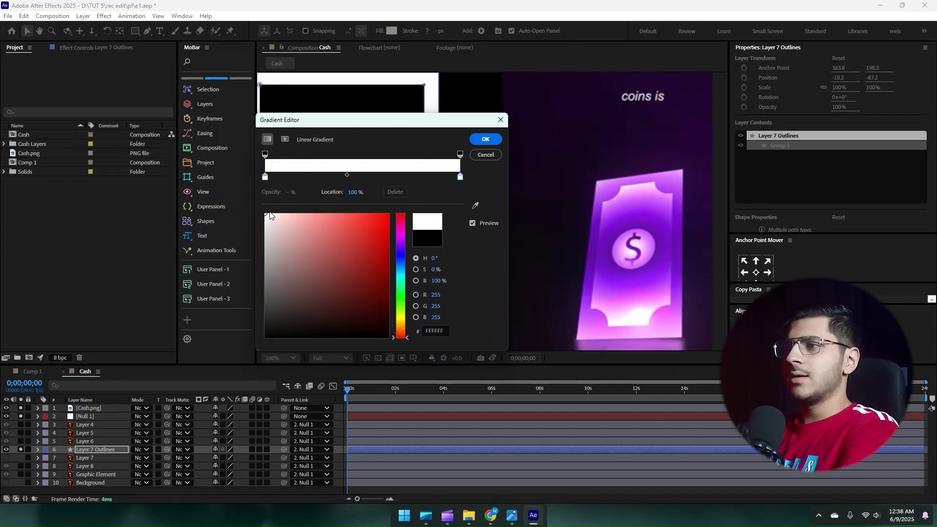
Add two magenta stops (DB00FF) to the gradient, at 8.7% and 83%
{"action": "left_click", "coordinate": [281, 177]}
{"action": "left_click", "coordinate": [475, 205]}
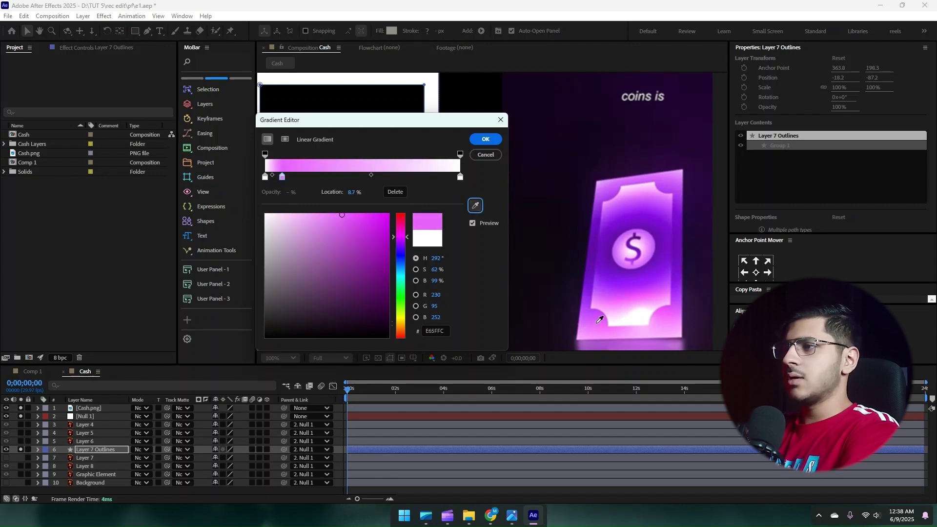
{"action": "left_click_drag", "start_coordinate": [367, 250], "coordinate": [408, 193]}
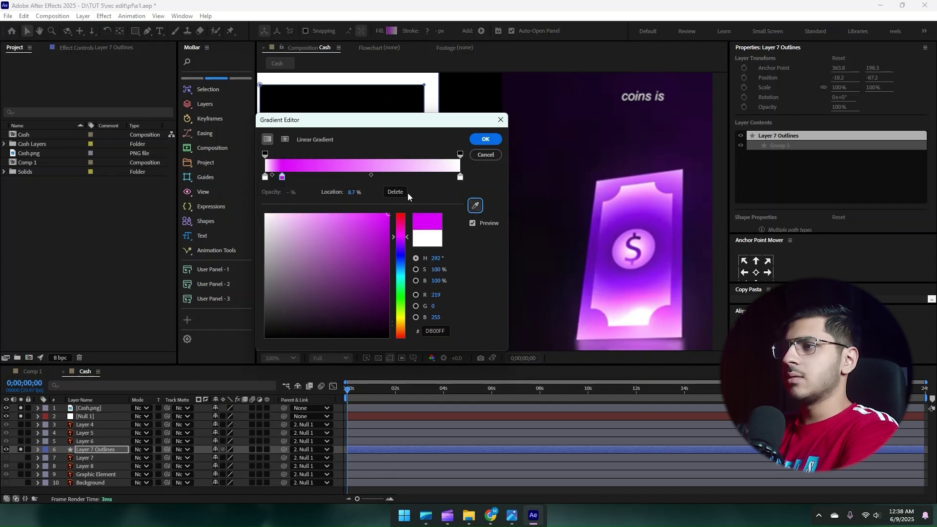
{"action": "left_click", "coordinate": [427, 176]}
{"action": "left_click", "coordinate": [475, 205]}
{"action": "left_click", "coordinate": [298, 169]}
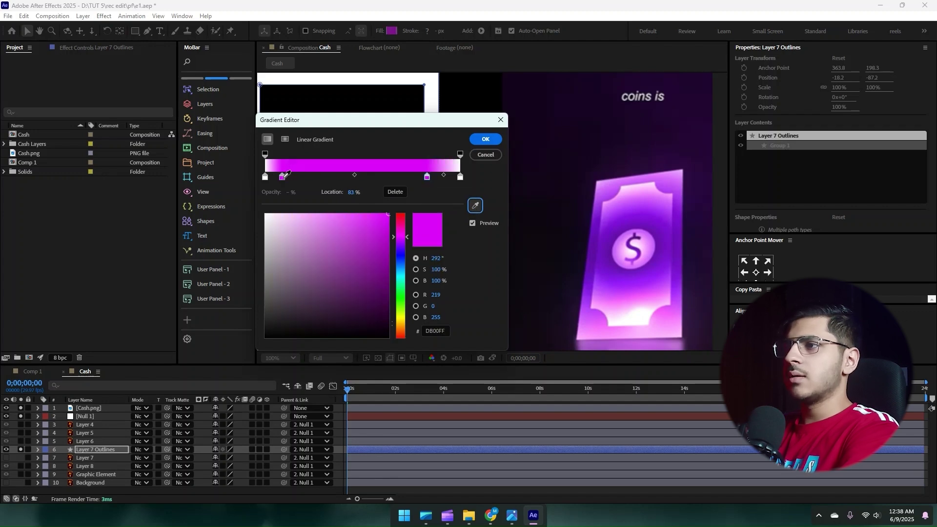
Add a dark purple stop (5E09A3) sampled from the reference image near the middle of the gradient
{"action": "left_click", "coordinate": [357, 178]}
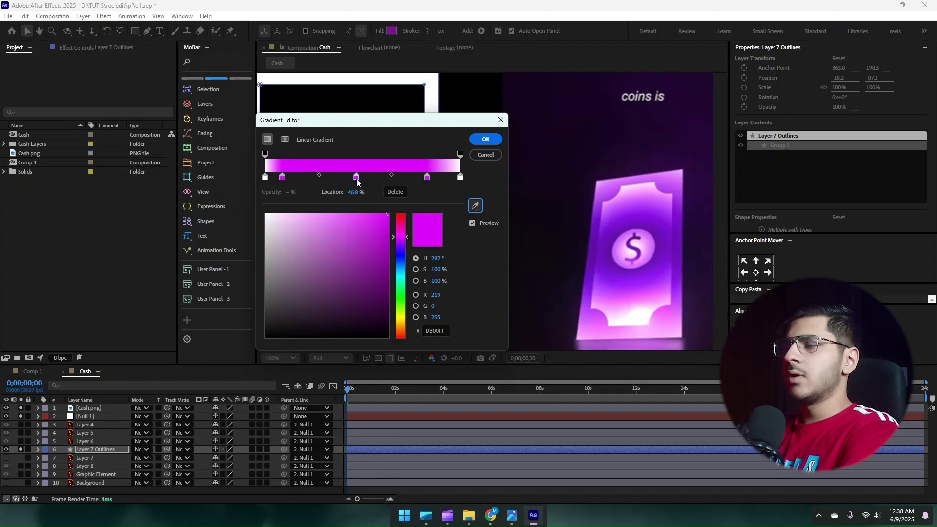
{"action": "left_click", "coordinate": [475, 205]}
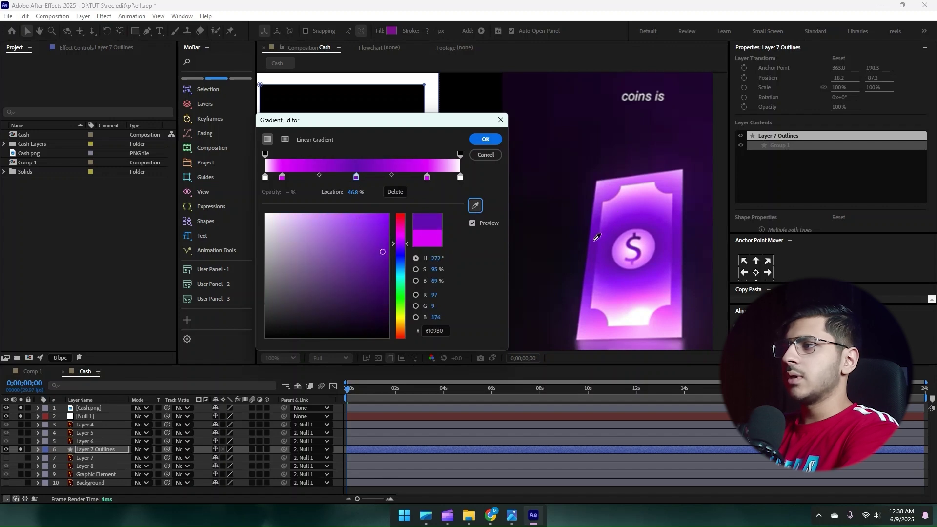
{"action": "left_click", "coordinate": [401, 272]}
{"action": "left_click_drag", "start_coordinate": [356, 176], "coordinate": [362, 179]}
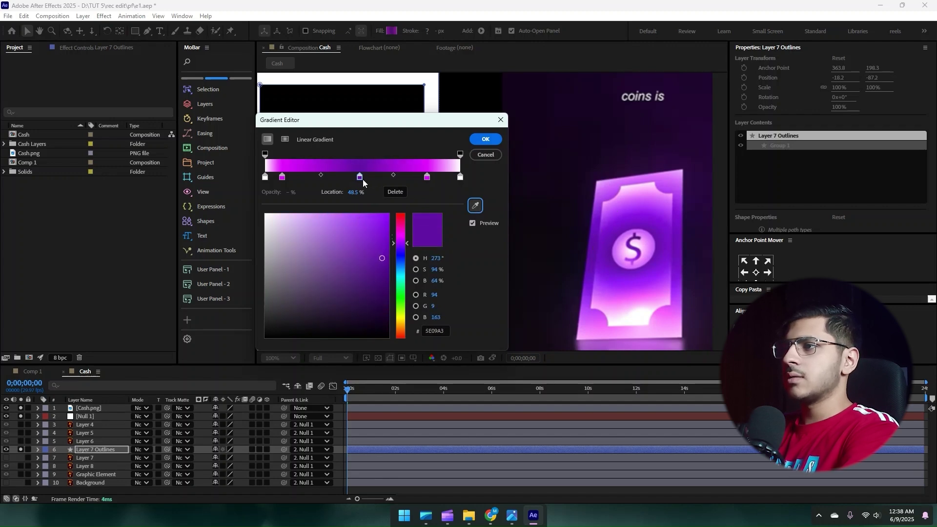
Shift the purple transition midpoints toward the magenta stops, nudge the first magenta stop inward, and apply the gradient
{"action": "left_click", "coordinate": [395, 176]}
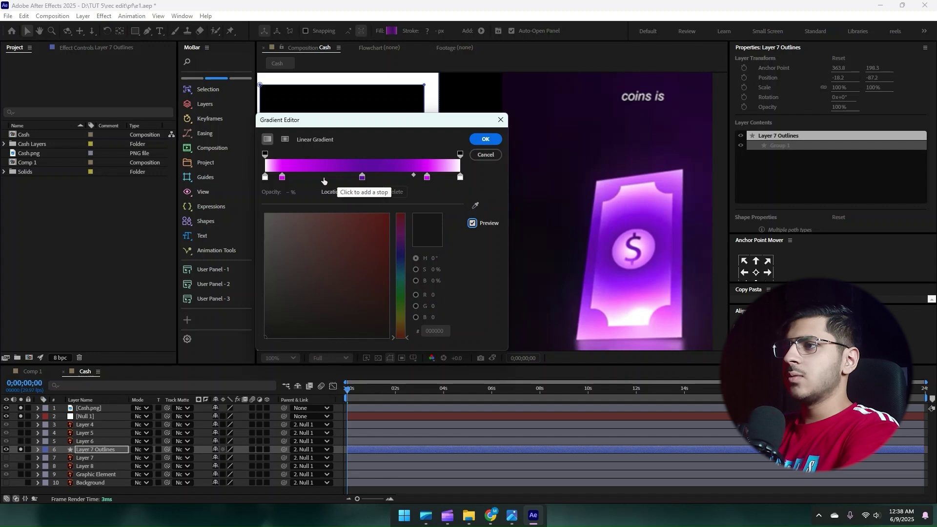
{"action": "mouse_move", "coordinate": [282, 177]}
{"action": "left_mouse_down"}
{"action": "mouse_move", "coordinate": [309, 175]}
{"action": "mouse_move", "coordinate": [300, 175]}
{"action": "left_mouse_up"}
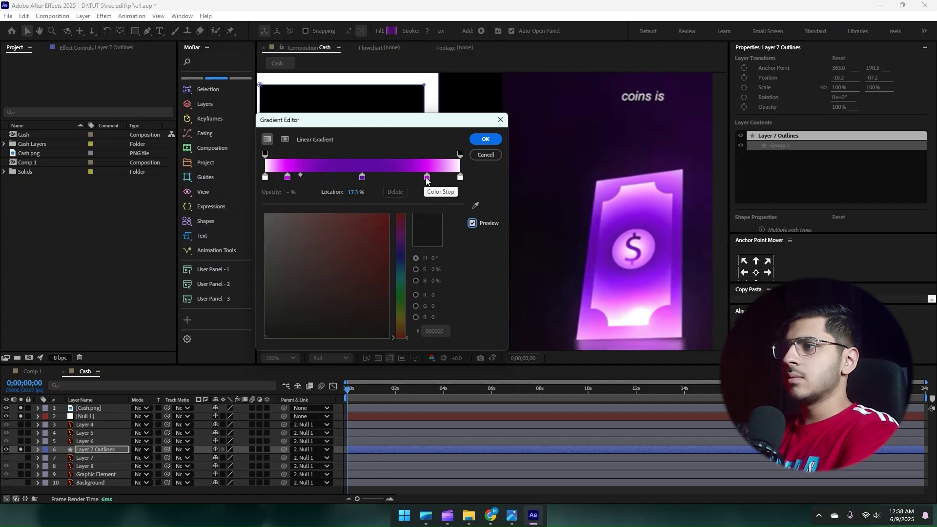
{"action": "left_click", "coordinate": [427, 176]}
{"action": "left_click_drag", "start_coordinate": [412, 174], "coordinate": [416, 175]}
{"action": "left_click", "coordinate": [485, 155]}
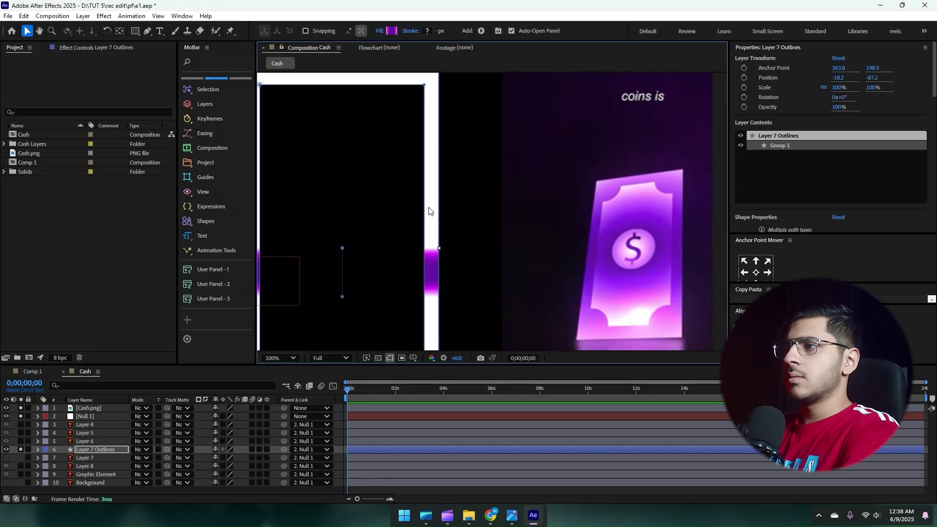
Stretch the gradient's start and end points from the frame's top edge to its bottom edge
{"action": "key", "text": "comma"}
{"action": "key", "text": "comma"}
{"action": "left_click_drag", "start_coordinate": [419, 233], "coordinate": [421, 142]}
{"action": "left_click_drag", "start_coordinate": [417, 256], "coordinate": [418, 324]}
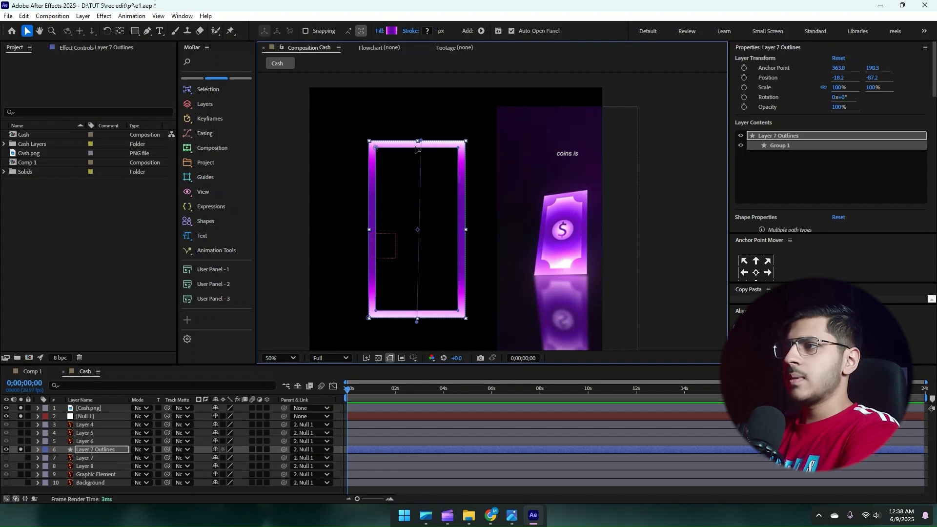
Shift the frame gradient's two purple transition midpoints, nudge the central purple stop slightly toward the start, and apply the gradient
{"action": "left_click", "coordinate": [392, 30]}
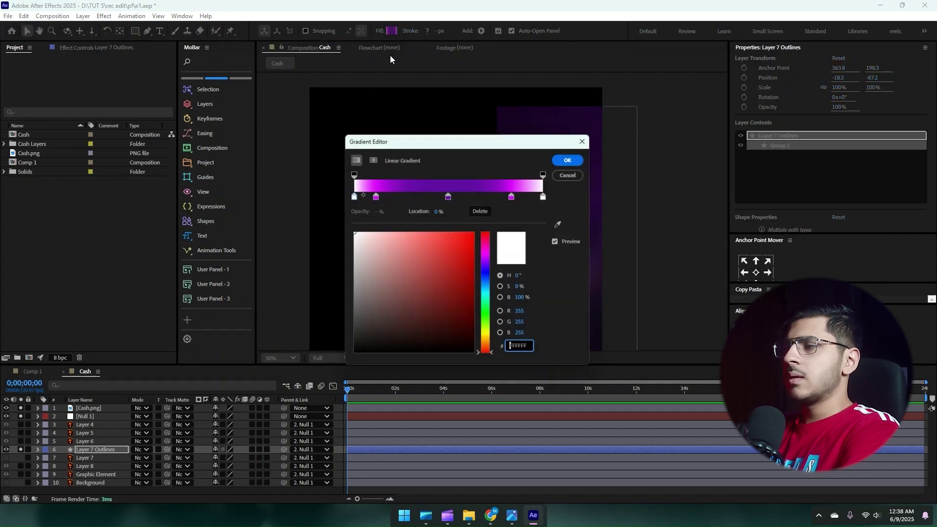
{"action": "left_click", "coordinate": [376, 195]}
{"action": "left_click_drag", "start_coordinate": [389, 194], "coordinate": [399, 195]}
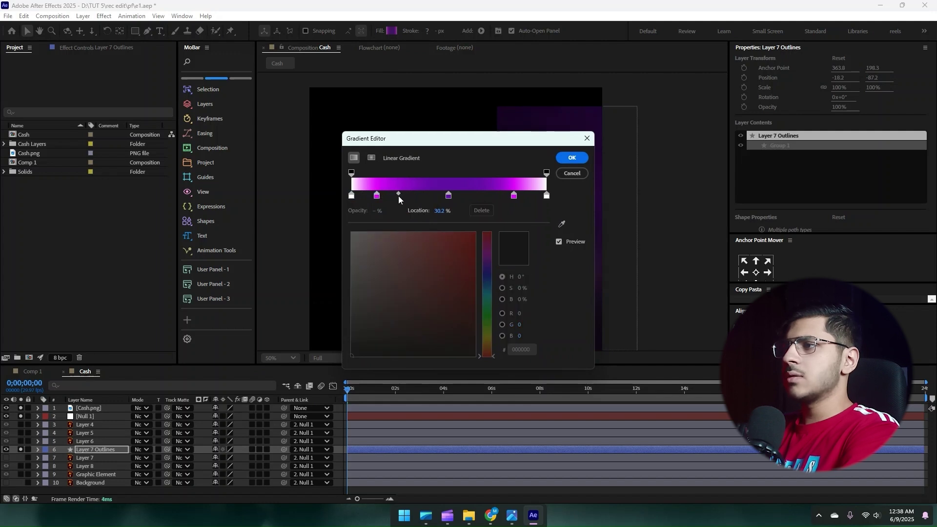
{"action": "left_click", "coordinate": [513, 196]}
{"action": "left_click", "coordinate": [482, 194]}
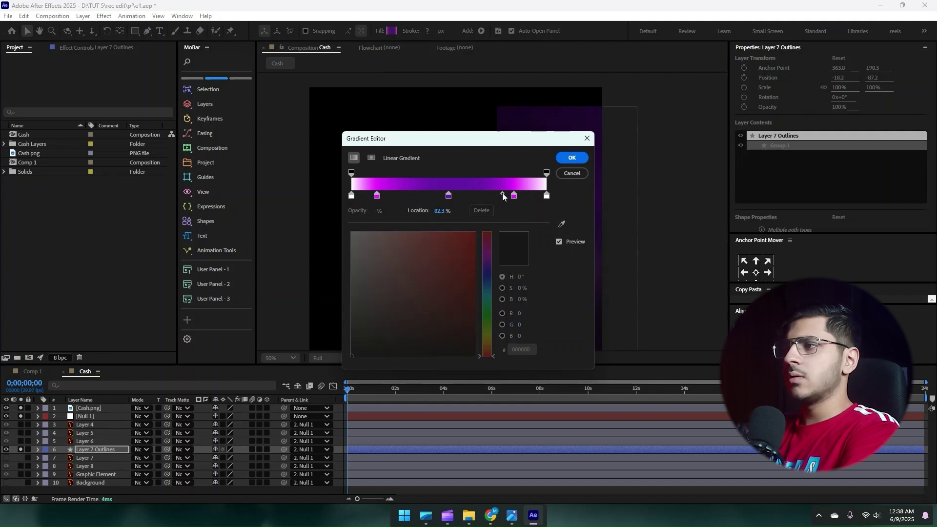
{"action": "left_click_drag", "start_coordinate": [481, 194], "coordinate": [489, 194]}
{"action": "left_click", "coordinate": [448, 196]}
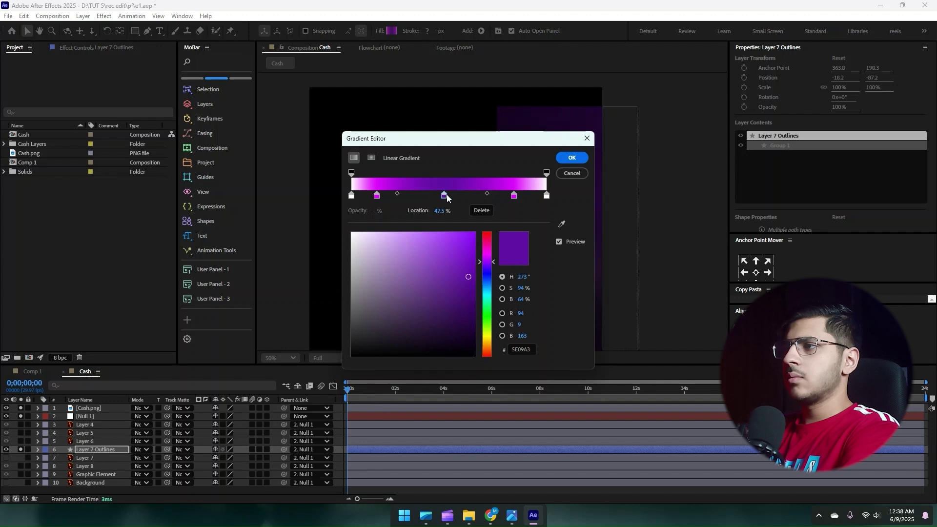
{"action": "left_click", "coordinate": [571, 157]}
Extend the frame gradient's end point slightly below the frame and its start point slightly above it
{"action": "left_click_drag", "start_coordinate": [418, 250], "coordinate": [387, 241]}
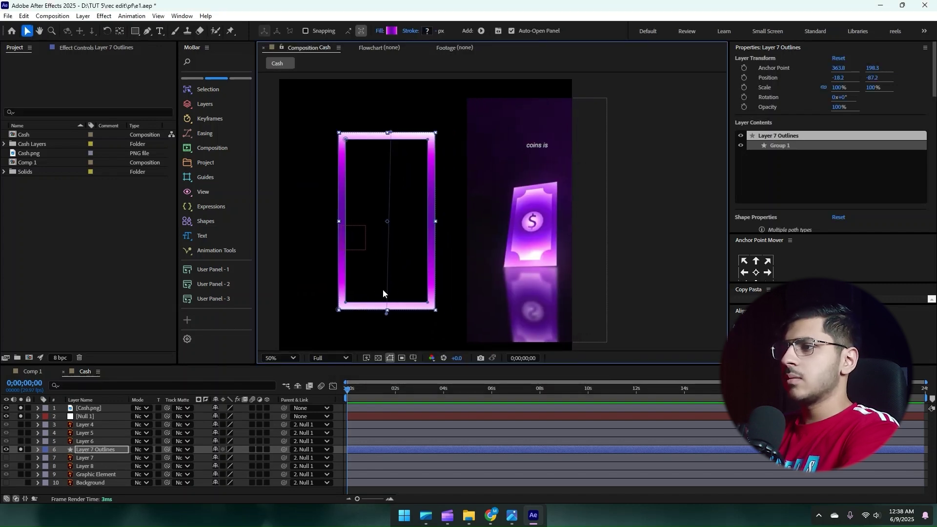
{"action": "left_click_drag", "start_coordinate": [388, 318], "coordinate": [386, 319]}
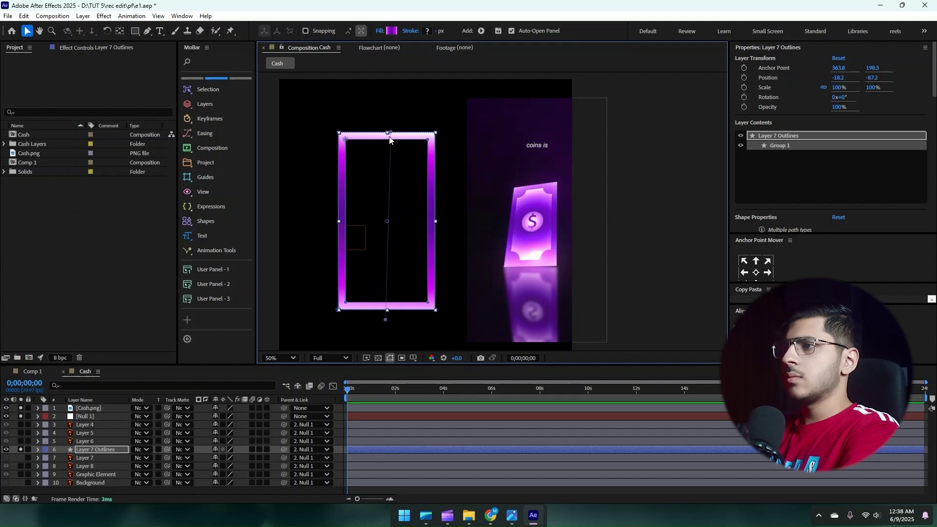
{"action": "left_click_drag", "start_coordinate": [391, 132], "coordinate": [391, 127]}
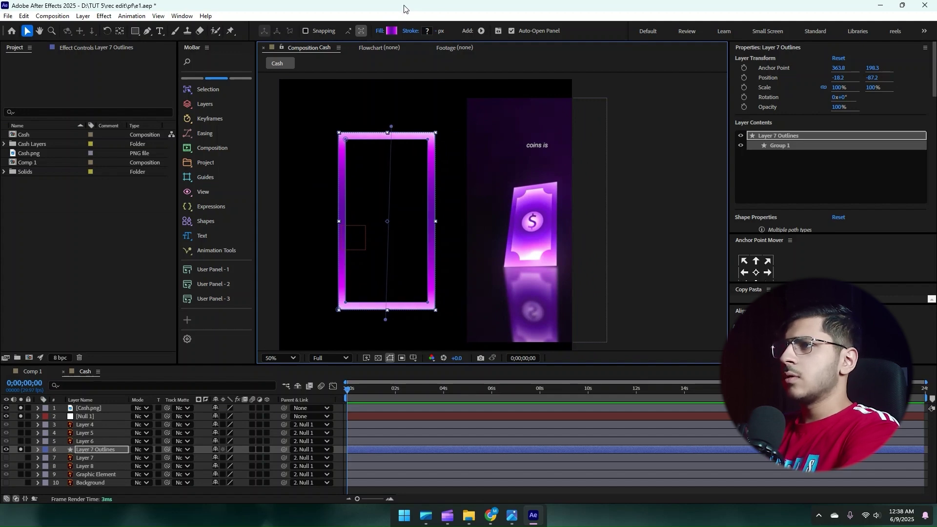
Place purple stops (5E09A3) on both sides of the frame gradient's middle and add a darker purple stop (3B006A) at 48.8%
{"action": "left_click", "coordinate": [392, 31]}
{"action": "left_click", "coordinate": [428, 196]}
{"action": "left_click_drag", "start_coordinate": [428, 196], "coordinate": [475, 196]}
{"action": "left_click", "coordinate": [462, 195]}
{"action": "left_click", "coordinate": [447, 196]}
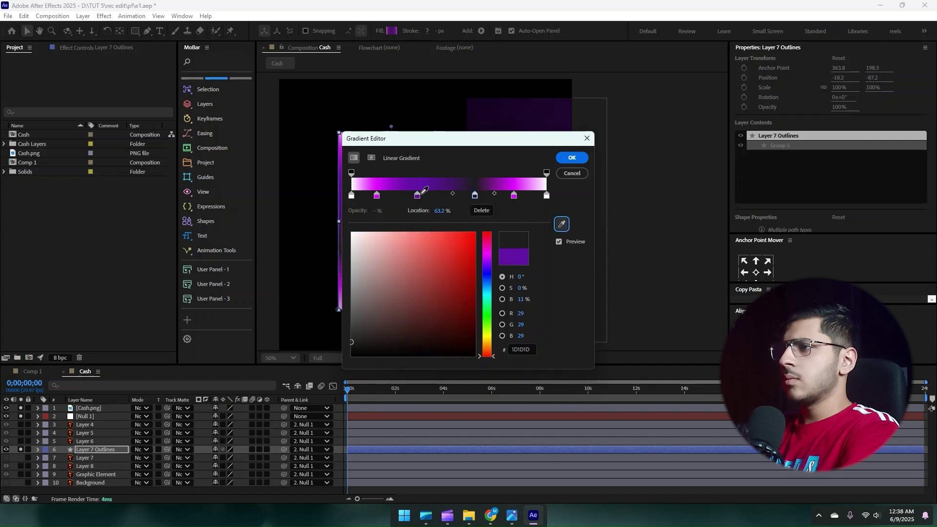
{"action": "left_click_drag", "start_coordinate": [449, 297], "coordinate": [472, 305]}
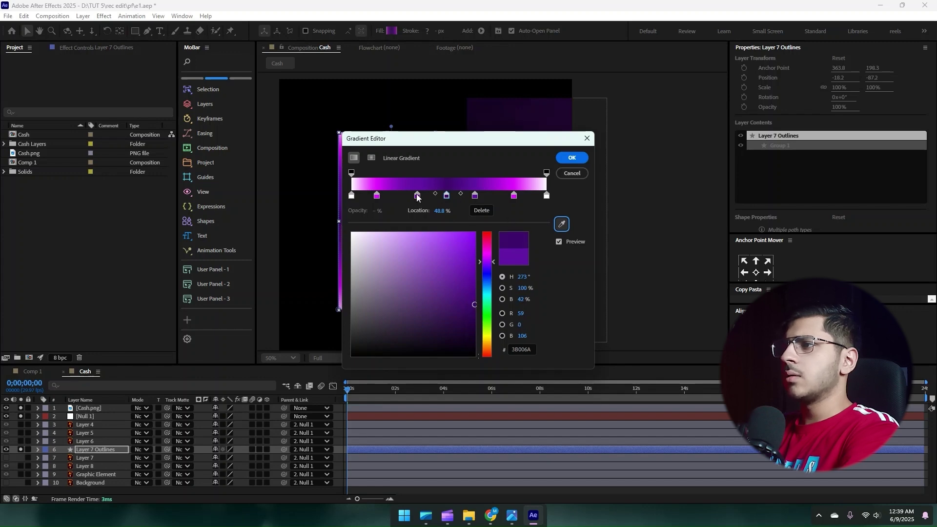
Spread the two flanking purple stops outward, placing the second at 67.5%, and apply the gradient
{"action": "left_click_drag", "start_coordinate": [417, 195], "coordinate": [412, 195]}
{"action": "left_click_drag", "start_coordinate": [475, 196], "coordinate": [484, 195]}
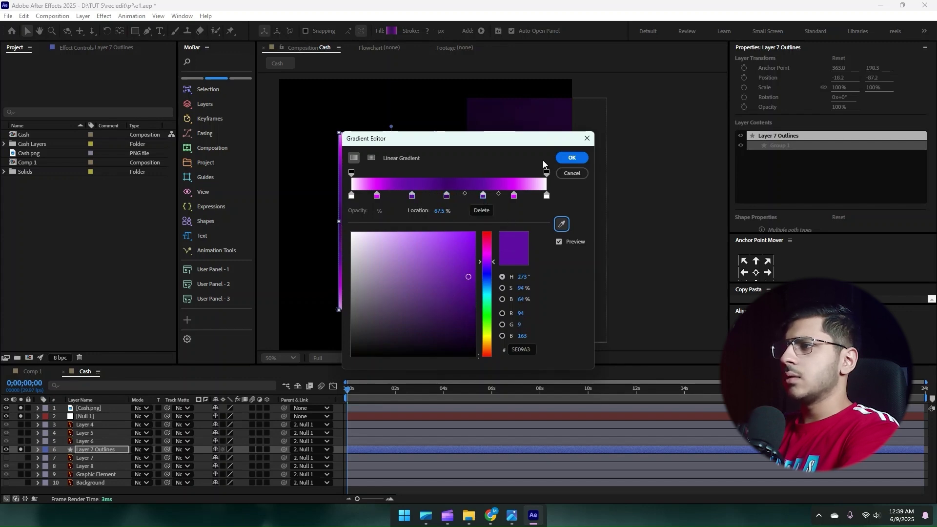
{"action": "left_click", "coordinate": [571, 157]}
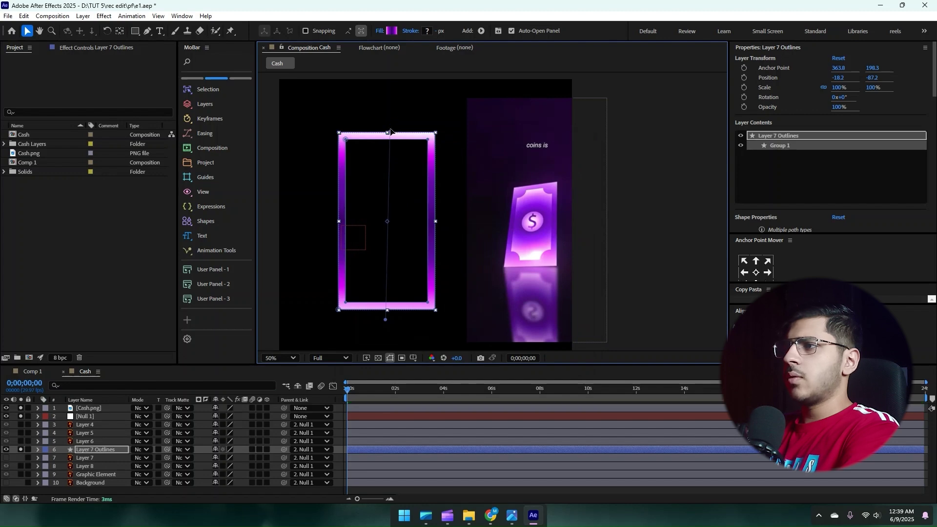
Solo Layer 8 alongside the frame and create shapes from its vector layer
{"action": "left_click", "coordinate": [127, 466]}
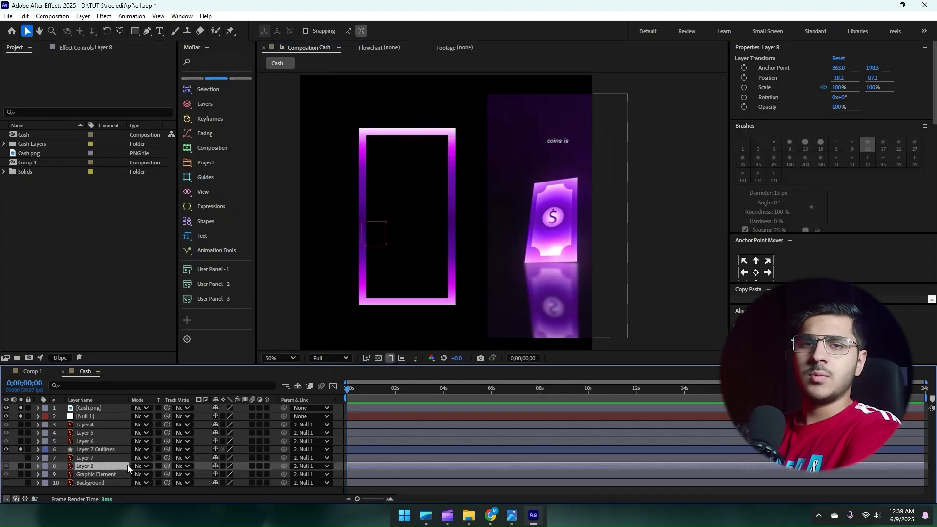
{"action": "left_click", "coordinate": [20, 466]}
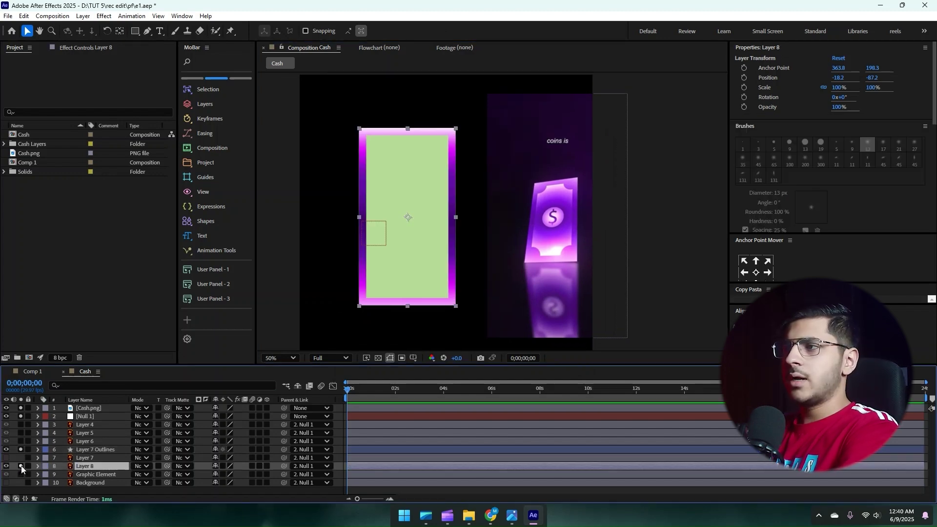
{"action": "right_click", "coordinate": [84, 465]}
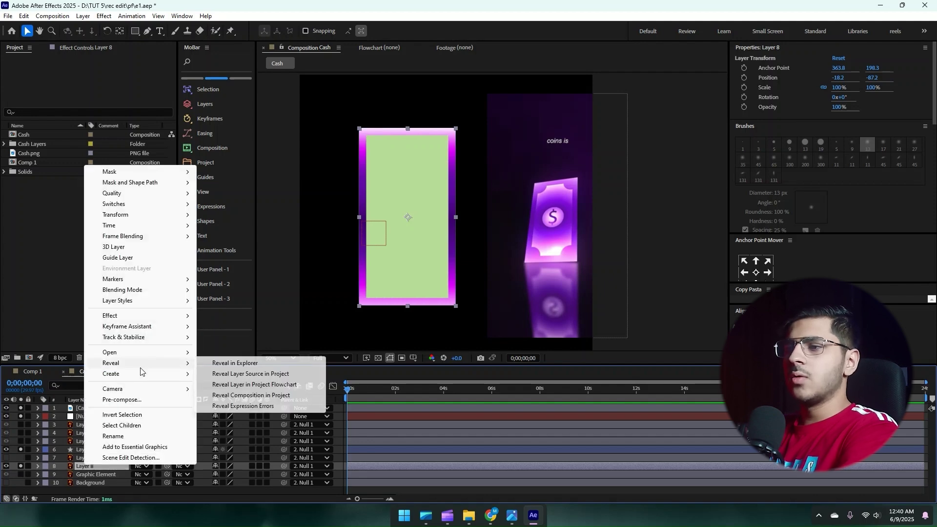
{"action": "mouse_move", "coordinate": [141, 375]}
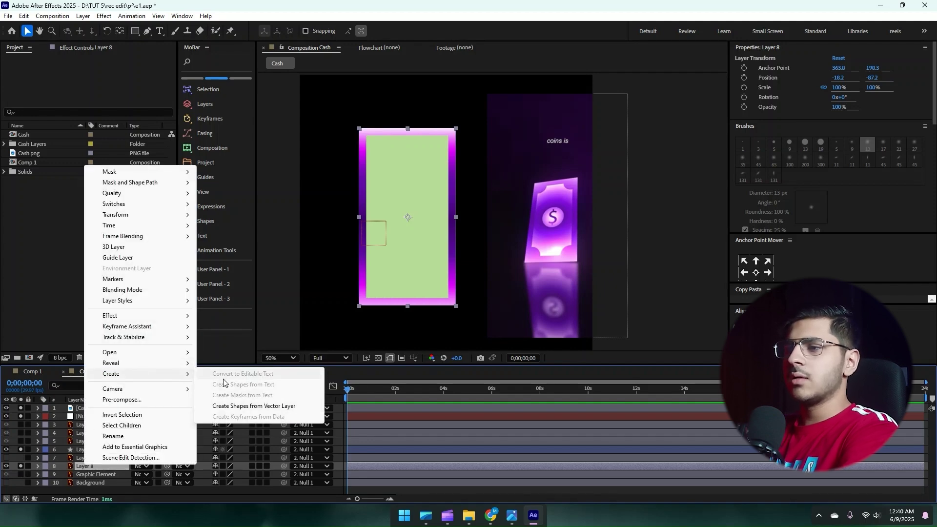
{"action": "left_click", "coordinate": [253, 407]}
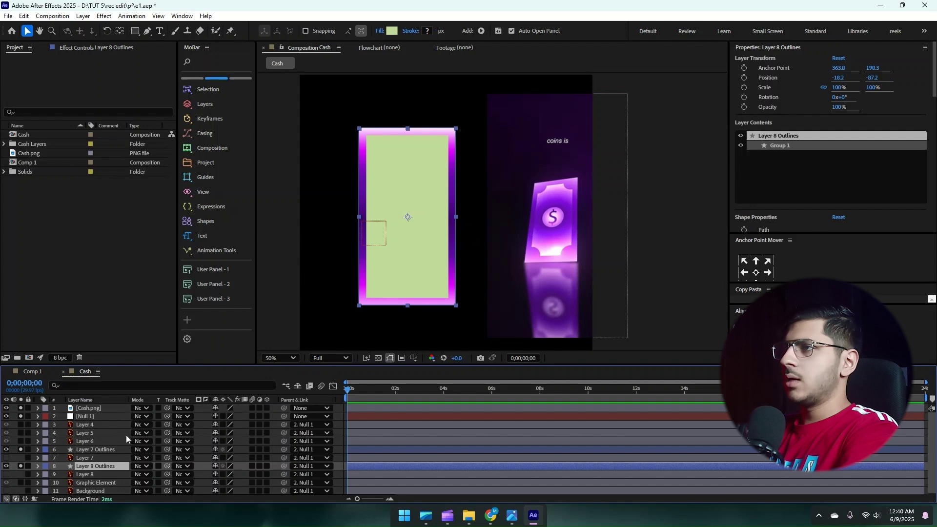
Give Layer 8 Outlines a radial gradient fill, centre its start point on the note, and pull its end point below the bottom edge
{"action": "left_click", "coordinate": [382, 30]}
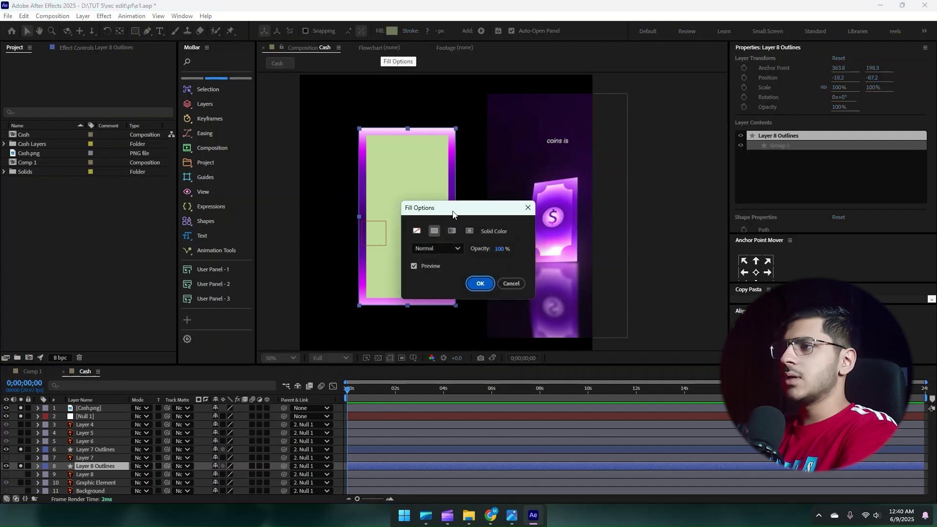
{"action": "left_click", "coordinate": [469, 231]}
{"action": "left_click", "coordinate": [479, 284]}
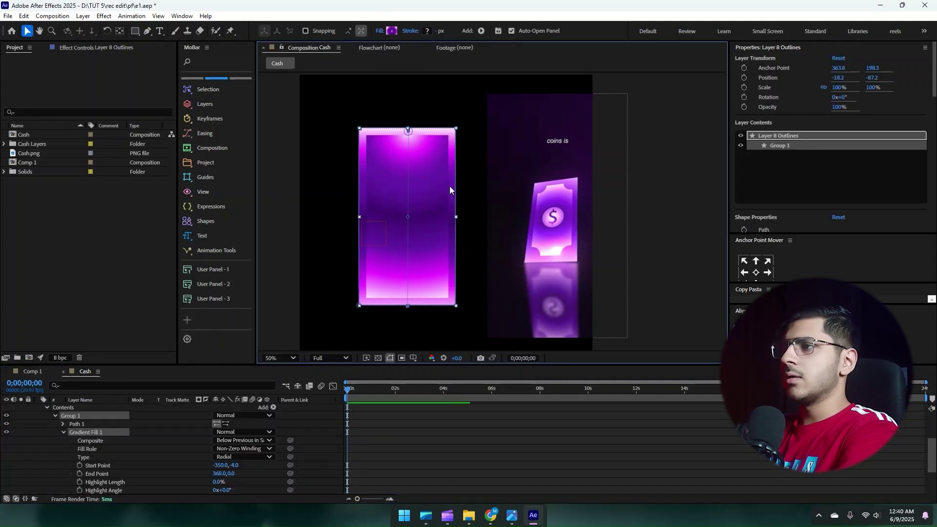
{"action": "left_click_drag", "start_coordinate": [407, 148], "coordinate": [407, 218]}
{"action": "left_click_drag", "start_coordinate": [408, 307], "coordinate": [386, 308]}
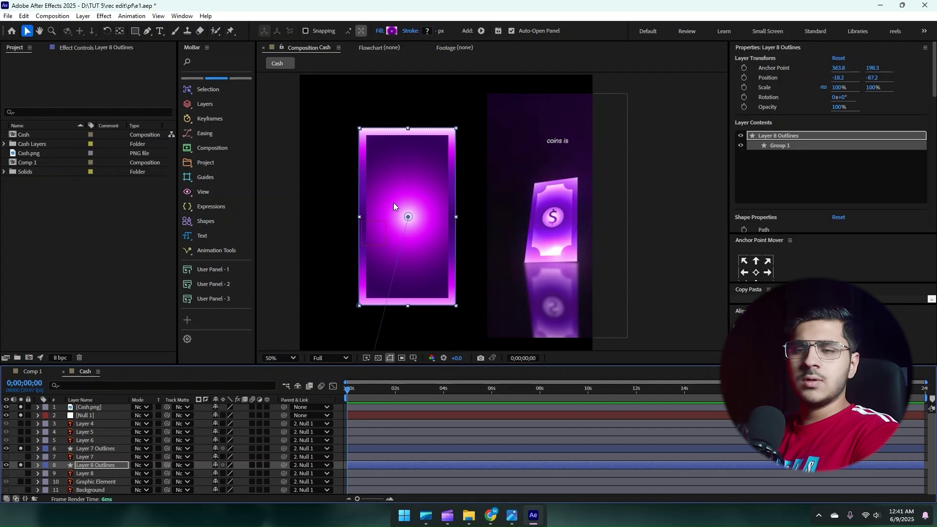
Delete the radial gradient's dark purple and second magenta stops, move the remaining magenta stop to 50.2%, and apply the gradient
{"action": "left_click", "coordinate": [393, 31]}
{"action": "left_click", "coordinate": [446, 196]}
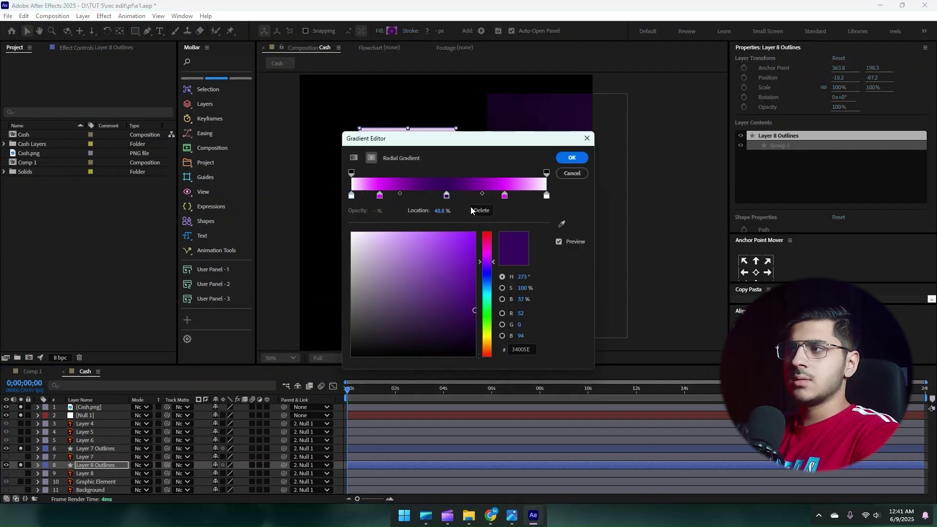
{"action": "left_click", "coordinate": [480, 211]}
{"action": "left_click", "coordinate": [490, 210]}
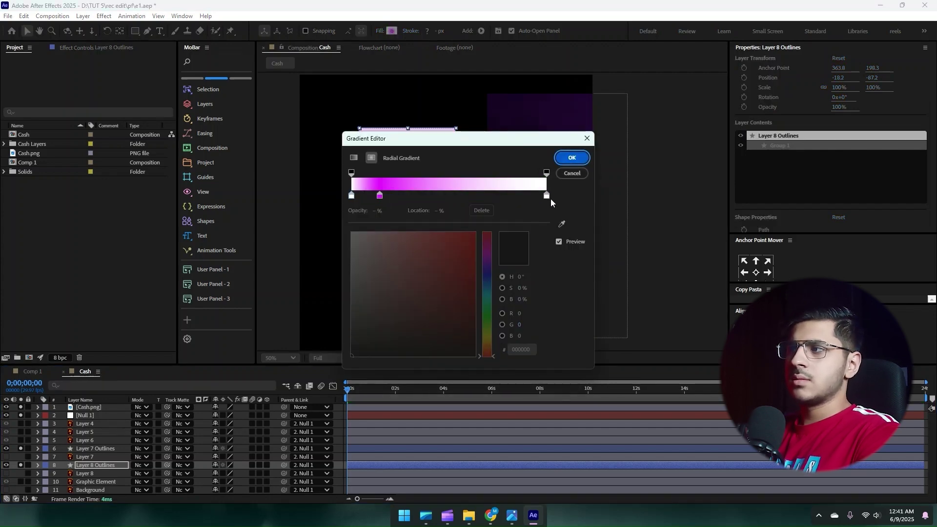
{"action": "left_click", "coordinate": [381, 198]}
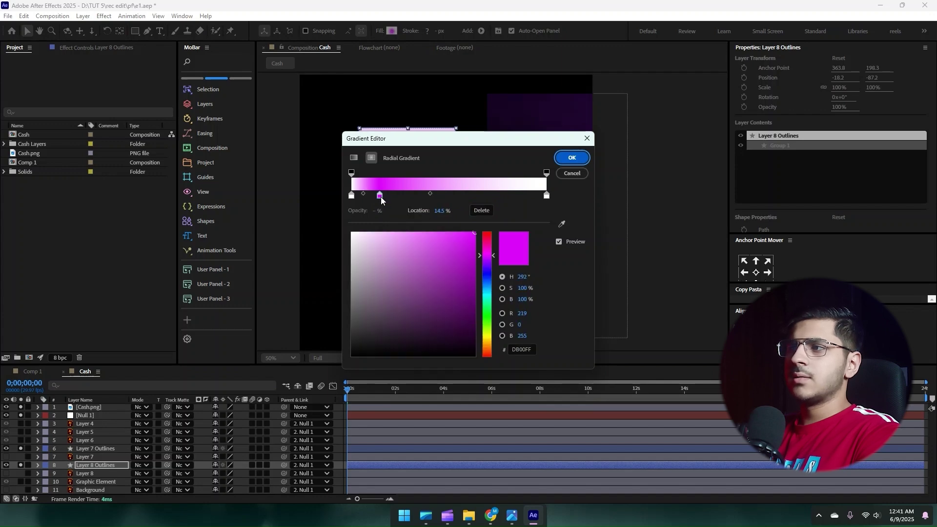
{"action": "left_click_drag", "start_coordinate": [381, 197], "coordinate": [449, 198]}
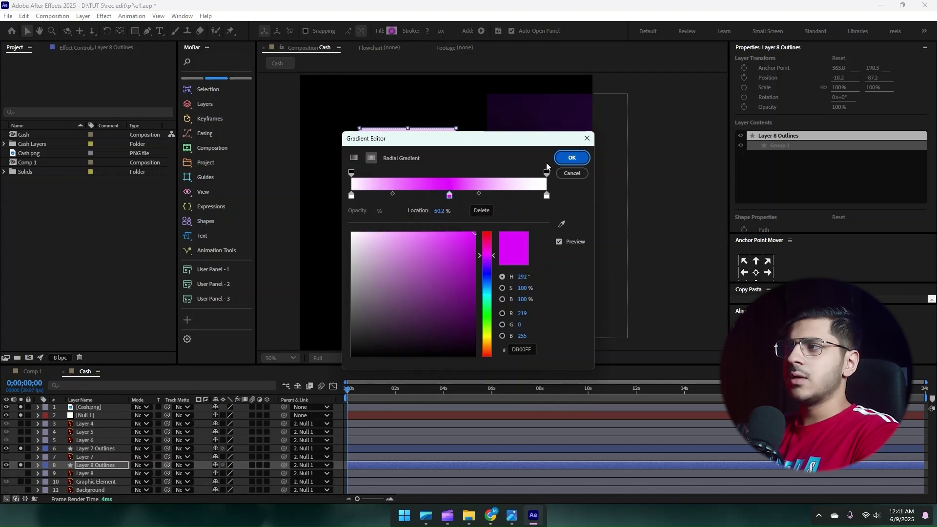
{"action": "left_click", "coordinate": [568, 159]}
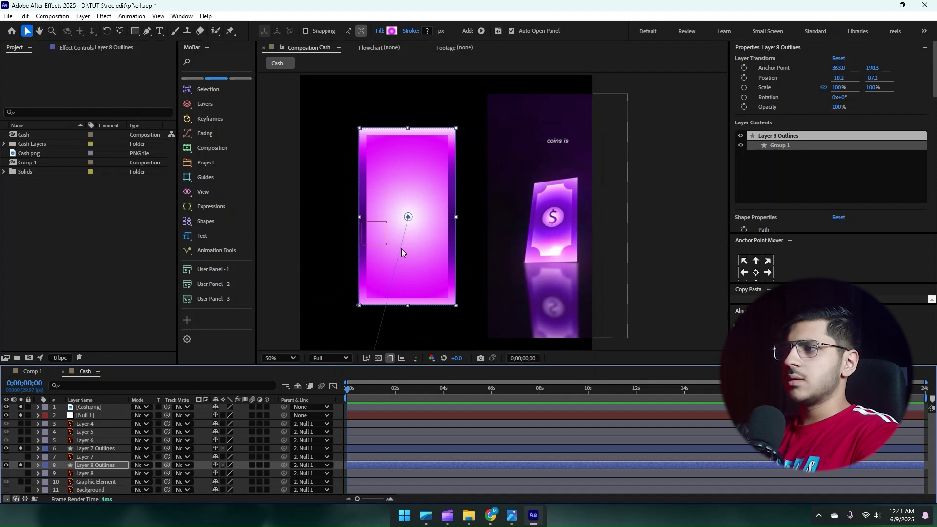
Replace the radial gradient's white starting stop with violet (6600FF) at 0%, nudge the magenta stop to 52%, and apply
{"action": "left_click", "coordinate": [391, 30]}
{"action": "left_click", "coordinate": [352, 196]}
{"action": "left_click", "coordinate": [476, 210]}
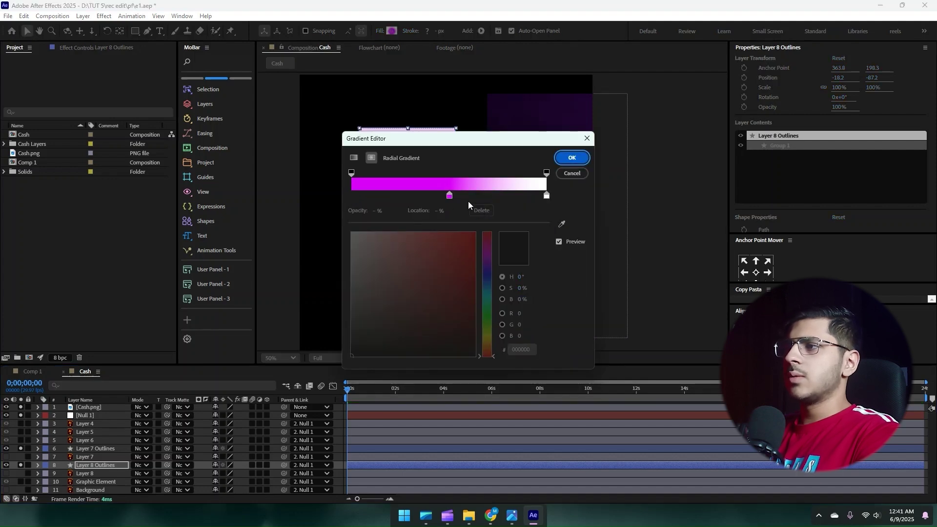
{"action": "left_click", "coordinate": [350, 196]}
{"action": "left_click_drag", "start_coordinate": [456, 309], "coordinate": [476, 320]}
{"action": "left_click", "coordinate": [486, 264]}
{"action": "left_click_drag", "start_coordinate": [471, 244], "coordinate": [501, 211]}
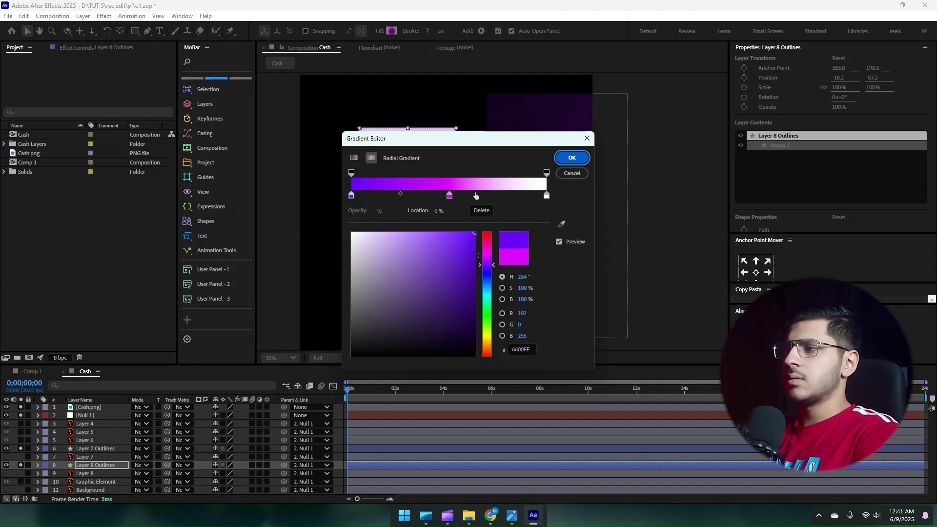
{"action": "left_click_drag", "start_coordinate": [450, 197], "coordinate": [453, 200]}
{"action": "left_click", "coordinate": [572, 157]}
Pull the radial gradient's end point closer to the note so the white reaches its upper and lower edges
{"action": "key", "text": "comma"}
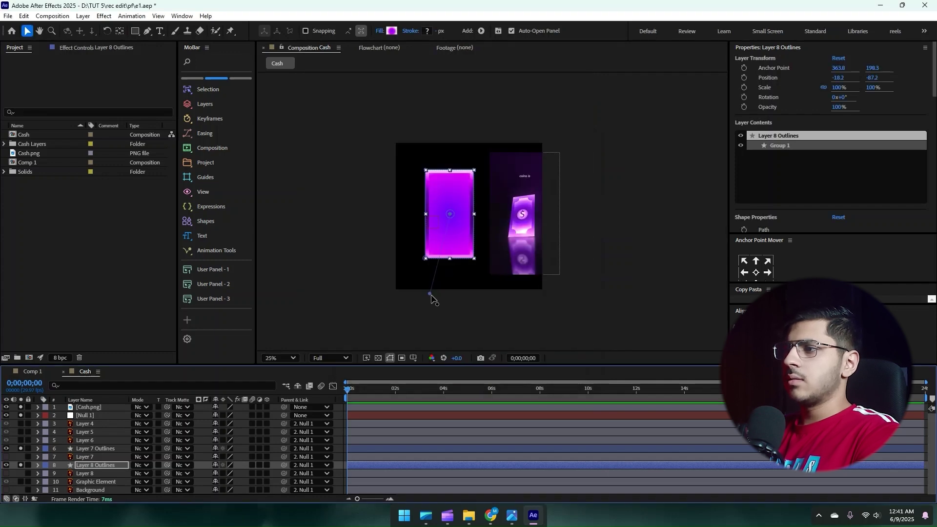
{"action": "left_click_drag", "start_coordinate": [436, 261], "coordinate": [431, 276]}
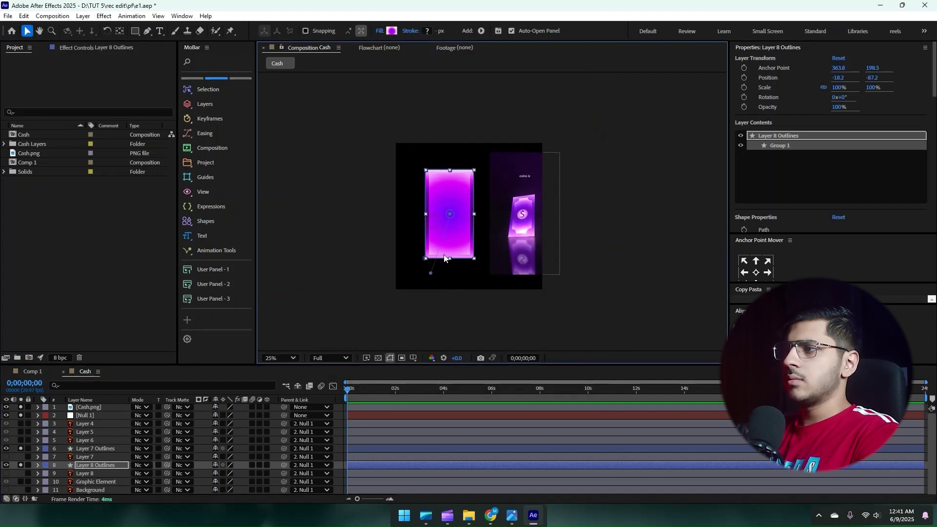
{"action": "key", "text": "period"}
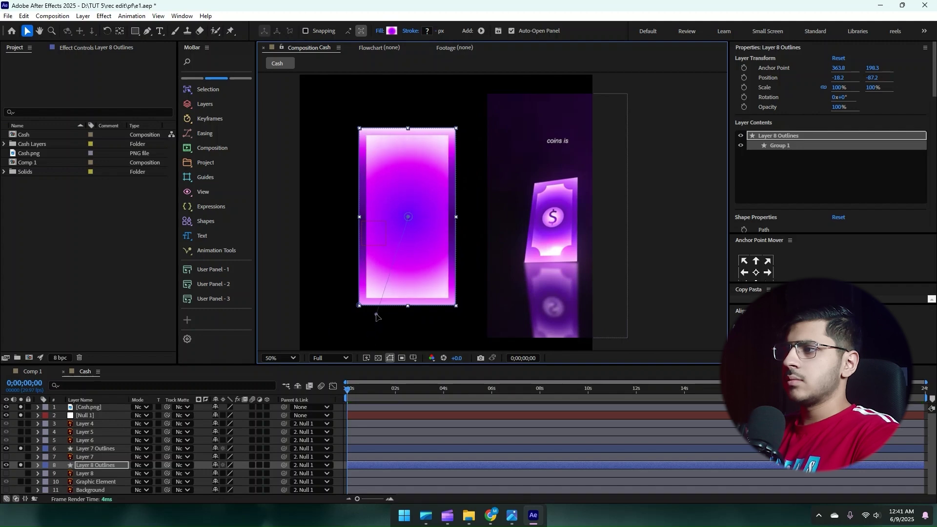
Recolour the radial gradient's starting and middle stops with purples sampled from the banknote in the reference image
{"action": "left_click", "coordinate": [391, 31]}
{"action": "left_click", "coordinate": [351, 195]}
{"action": "left_click_drag", "start_coordinate": [426, 138], "coordinate": [327, 138]}
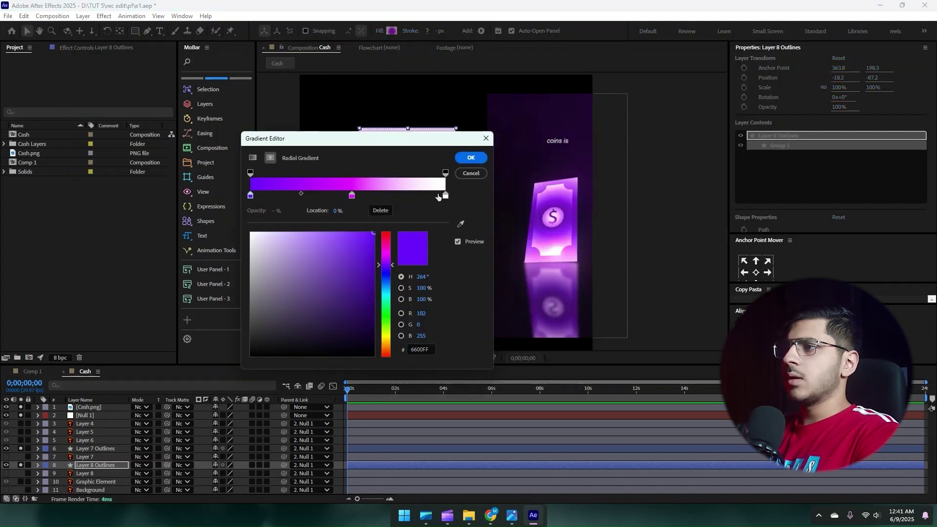
{"action": "left_click", "coordinate": [460, 224]}
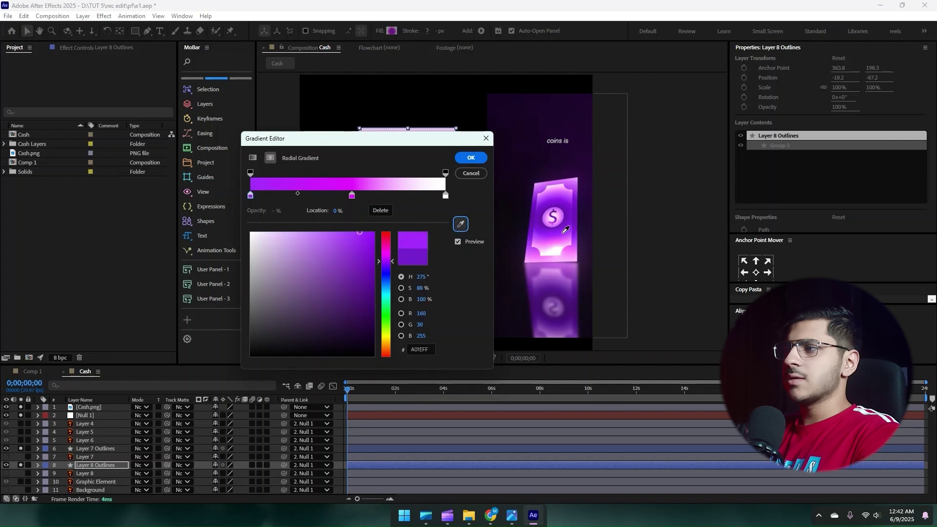
{"action": "left_click", "coordinate": [351, 196]}
{"action": "left_click", "coordinate": [461, 224]}
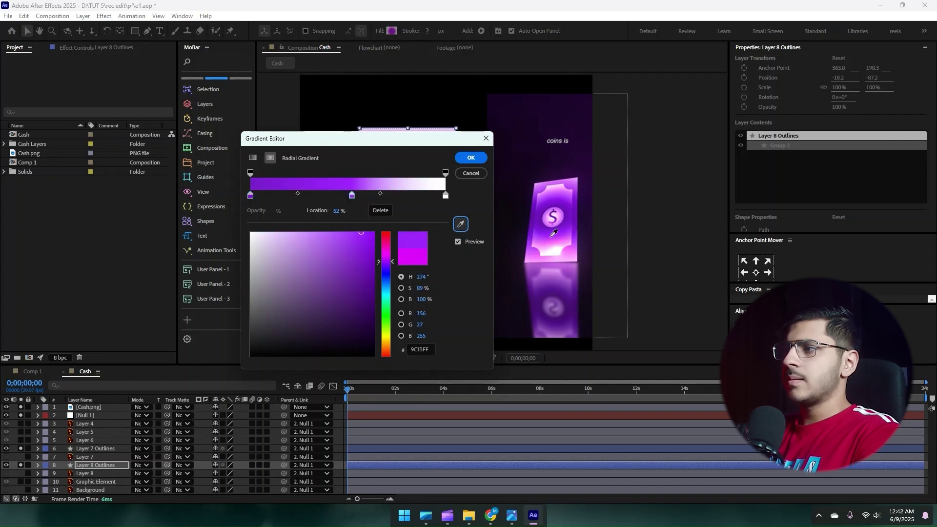
{"action": "left_click", "coordinate": [550, 239]}
{"action": "left_click", "coordinate": [445, 196]}
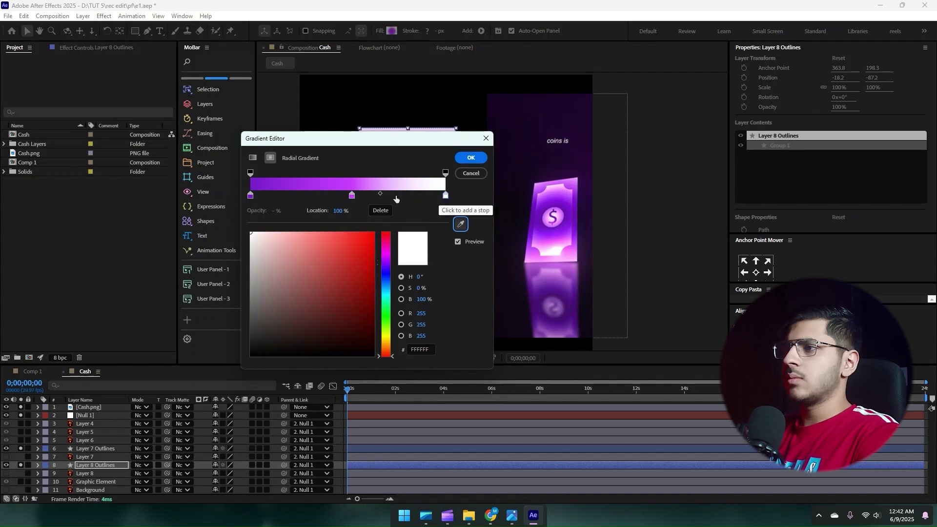
Set the radial gradient's starting stop to very dark purple (240044) and apply the gradient
{"action": "left_click", "coordinate": [352, 196]}
{"action": "left_click_drag", "start_coordinate": [454, 298], "coordinate": [495, 323]}
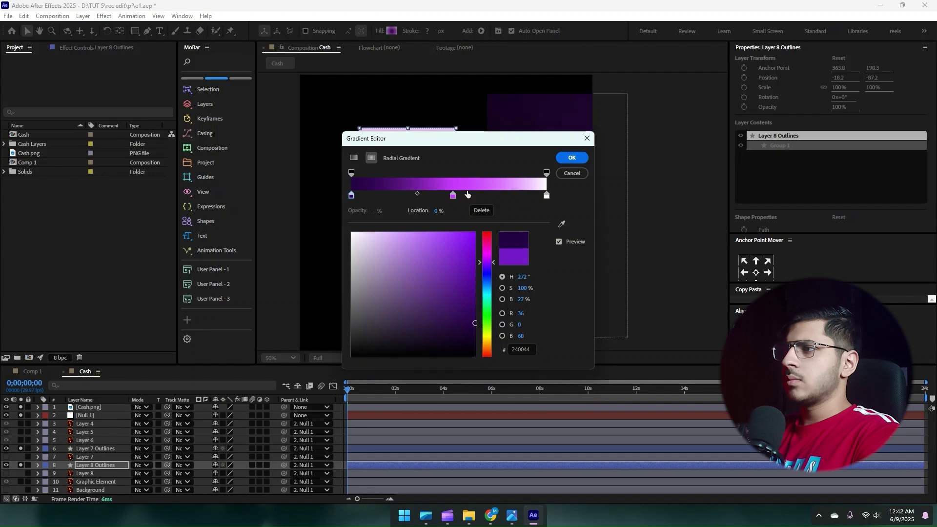
{"action": "left_click", "coordinate": [496, 195]}
{"action": "left_click", "coordinate": [571, 158]}
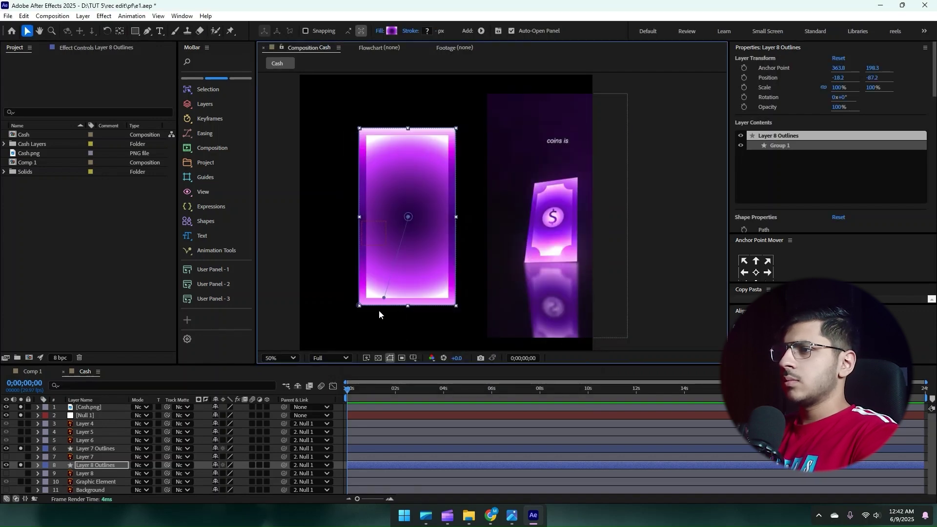
Pull the radial gradient's end point on Layer 8 Outlines slightly closer to its centre
{"action": "left_click_drag", "start_coordinate": [383, 298], "coordinate": [378, 293]}
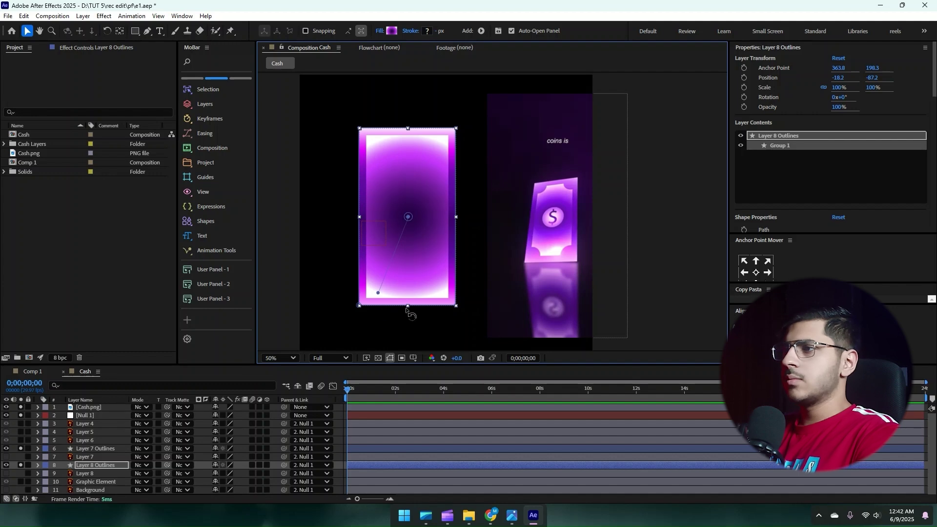
Show the green oval on Layer 6 and create shapes from its vector layer
{"action": "left_click", "coordinate": [21, 441]}
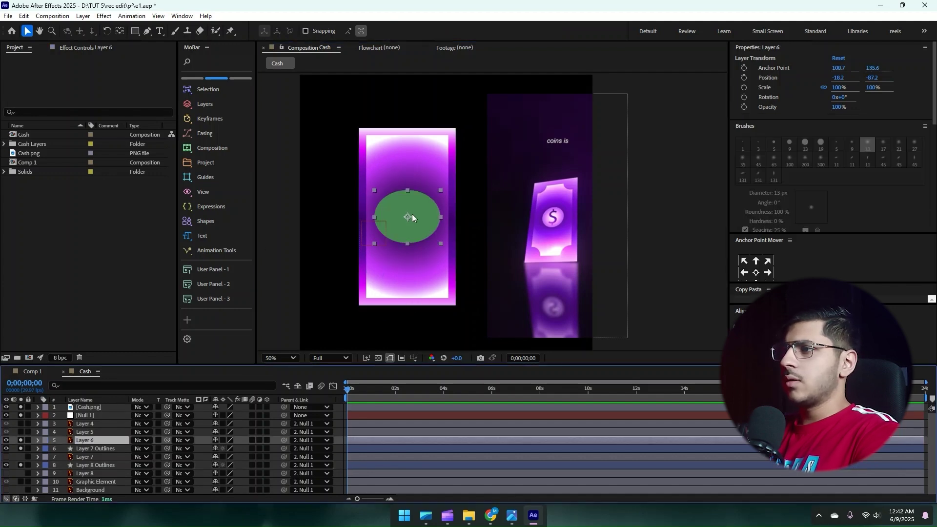
{"action": "scroll", "coordinate": [412, 210], "scroll_direction": "up", "scroll_amount": 2}
{"action": "right_click", "coordinate": [89, 440]}
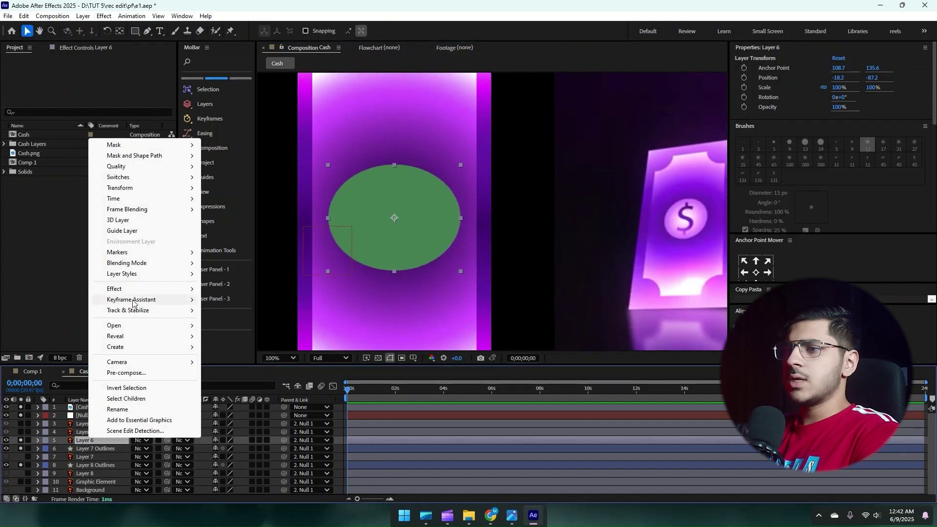
{"action": "mouse_move", "coordinate": [125, 347]}
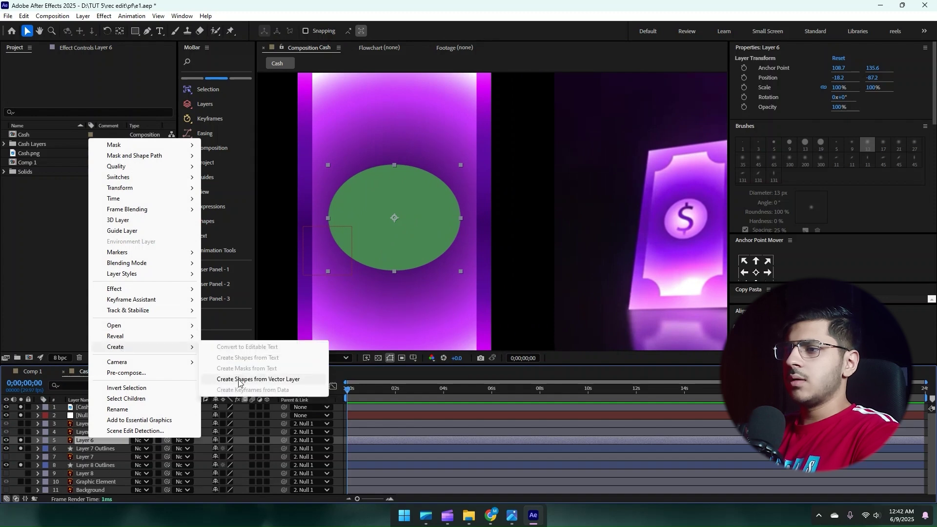
{"action": "left_click", "coordinate": [241, 380]}
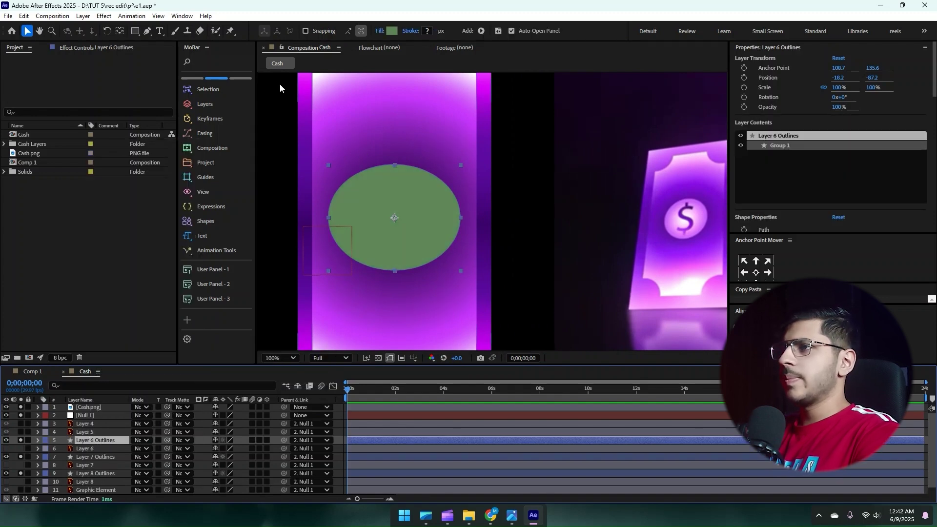
Change the fill type of the central oval on Layer 6 Outlines to Radial Gradient
{"action": "left_click", "coordinate": [381, 31]}
{"action": "left_click", "coordinate": [469, 231]}
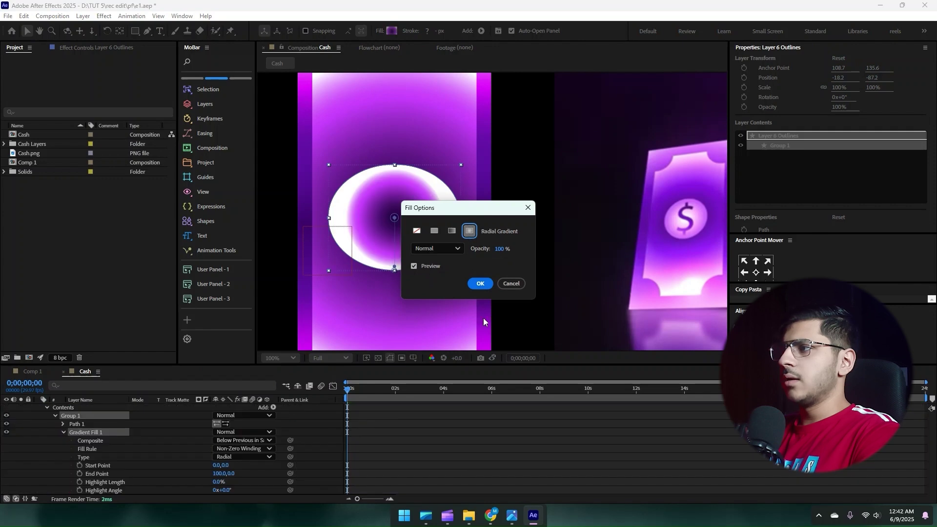
{"action": "left_click", "coordinate": [479, 284]}
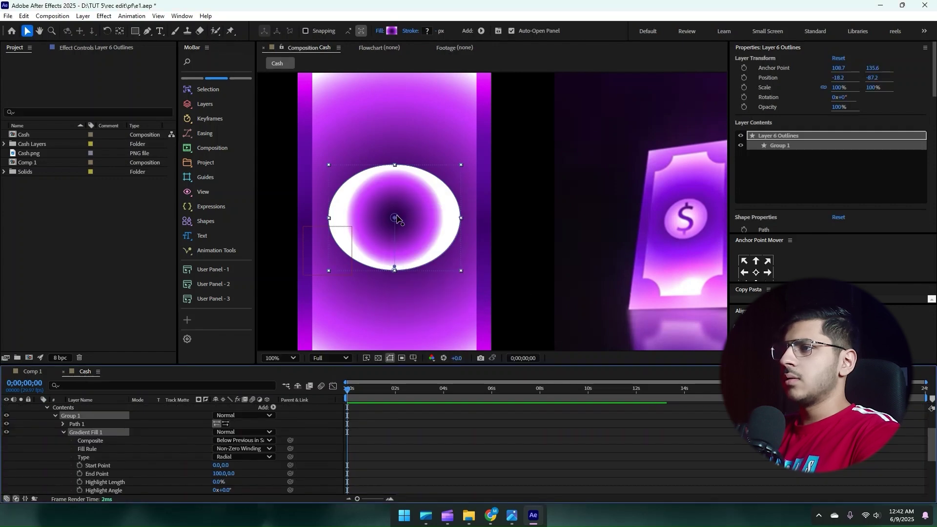
Reverse the oval's gradient to run from white to dark purple, place a sampled pink middle stop at about 53.5%, and apply
{"action": "left_click", "coordinate": [392, 31]}
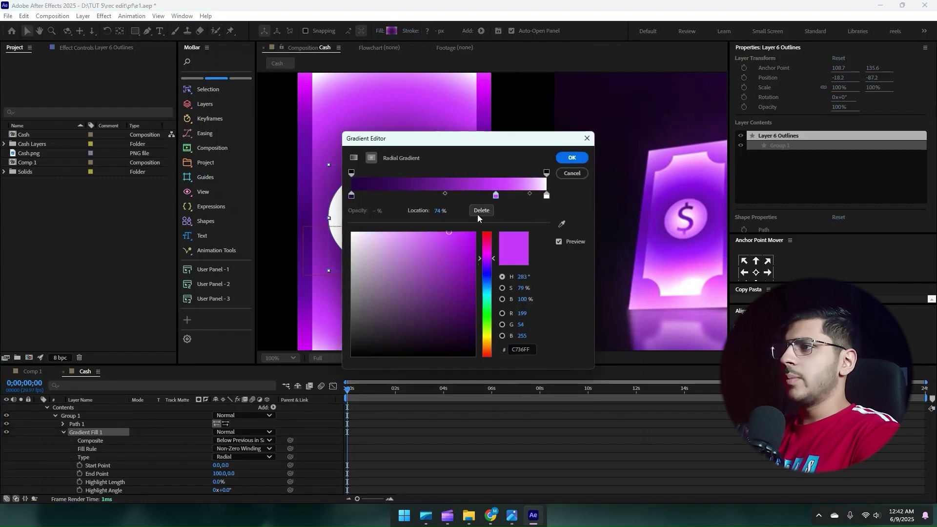
{"action": "mouse_move", "coordinate": [547, 195]}
{"action": "left_mouse_down"}
{"action": "mouse_move", "coordinate": [358, 195]}
{"action": "mouse_move", "coordinate": [546, 195]}
{"action": "left_mouse_up"}
{"action": "left_click_drag", "start_coordinate": [398, 195], "coordinate": [352, 196]}
{"action": "left_click_drag", "start_coordinate": [470, 194], "coordinate": [397, 195]}
{"action": "left_click_drag", "start_coordinate": [487, 196], "coordinate": [456, 196]}
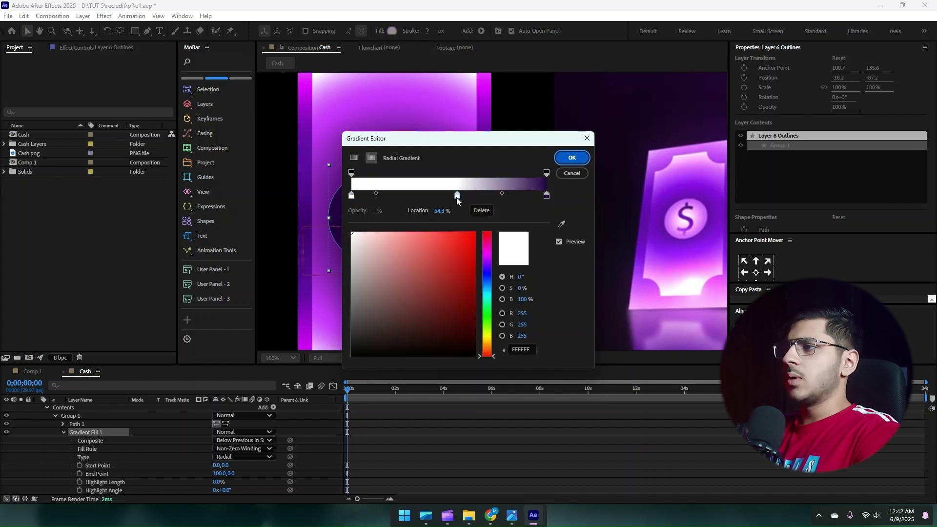
{"action": "left_click", "coordinate": [561, 224]}
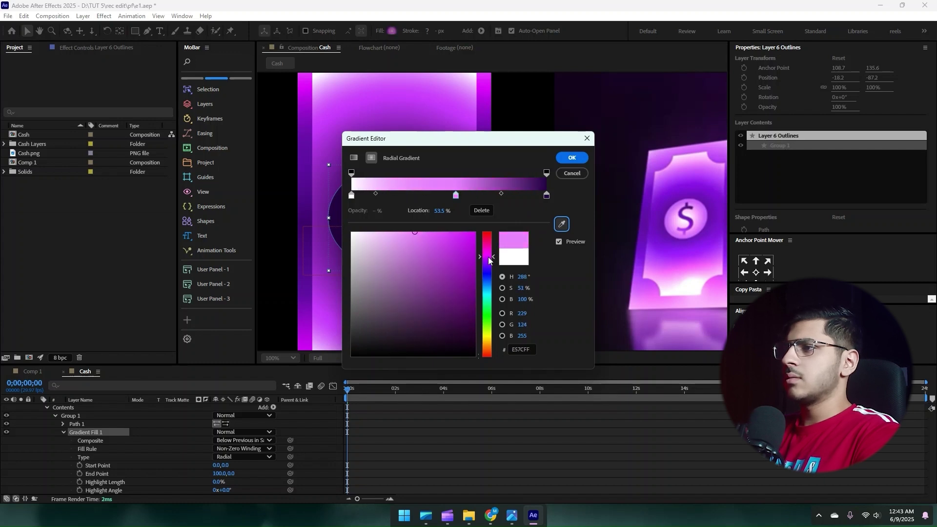
{"action": "left_click", "coordinate": [478, 216]}
{"action": "left_click", "coordinate": [572, 157]}
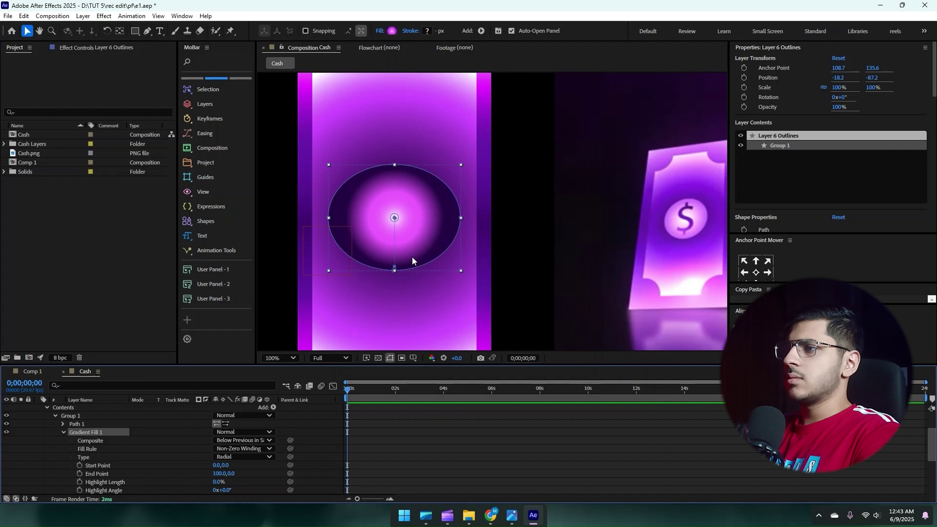
Extend the oval's radial gradient end point far below the shape so it fades from white to pink, and collapse the layer
{"action": "left_click_drag", "start_coordinate": [398, 269], "coordinate": [382, 457]}
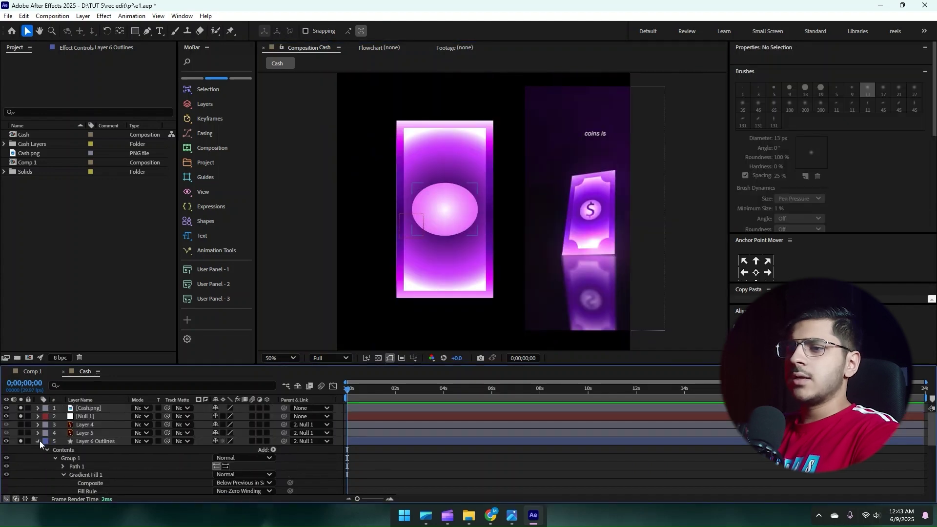
{"action": "left_click", "coordinate": [38, 441]}
Show the corner pieces on Layer 4 and create shapes from their vector layer
{"action": "left_click", "coordinate": [5, 425]}
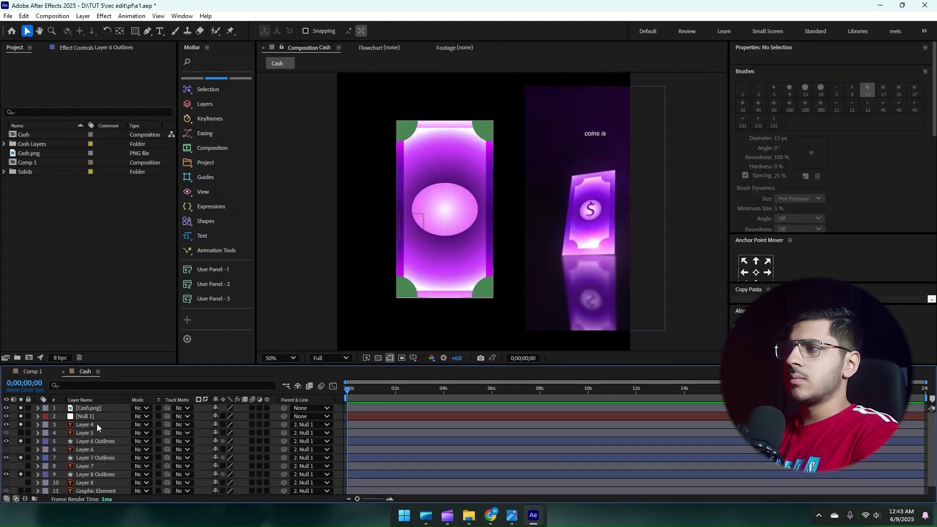
{"action": "right_click", "coordinate": [80, 425]}
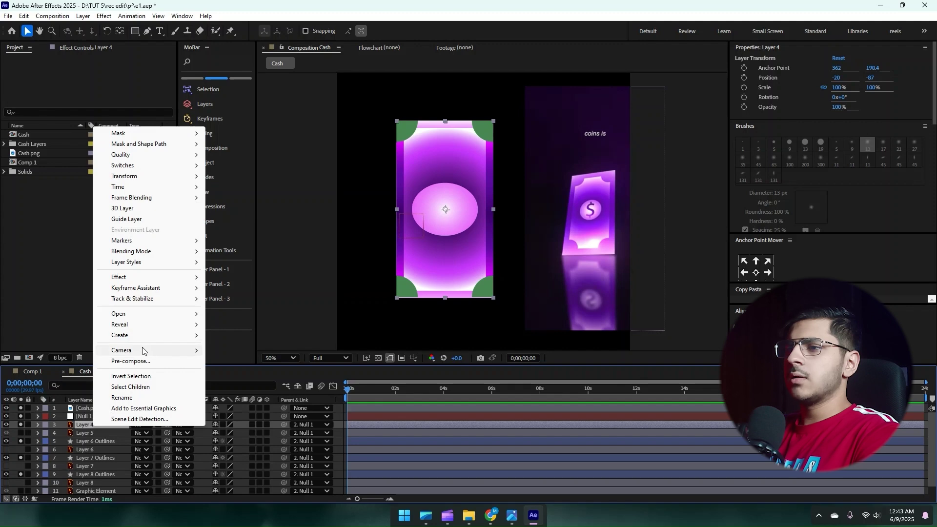
{"action": "mouse_move", "coordinate": [142, 341]}
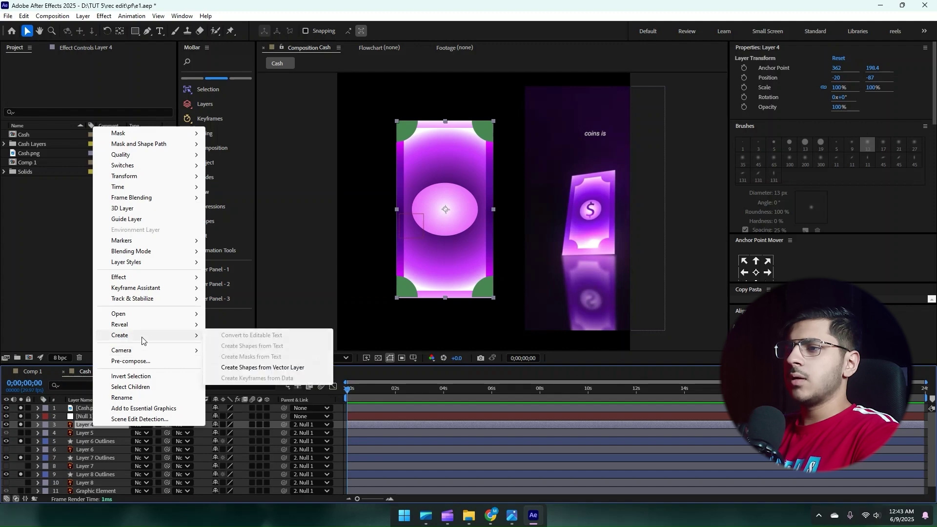
{"action": "left_click", "coordinate": [244, 369]}
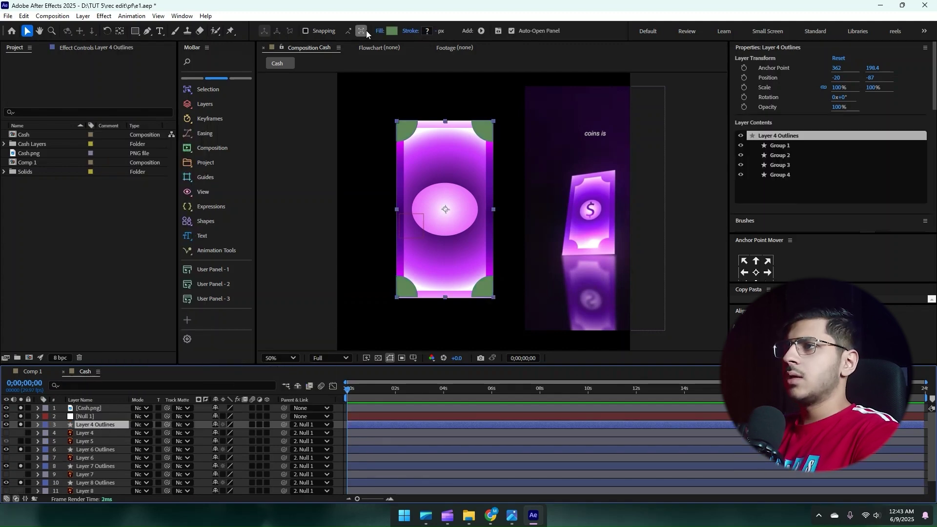
Change the fill type of the four corner pieces on Layer 4 Outlines to Linear Gradient
{"action": "left_click", "coordinate": [379, 31]}
{"action": "left_click", "coordinate": [452, 231]}
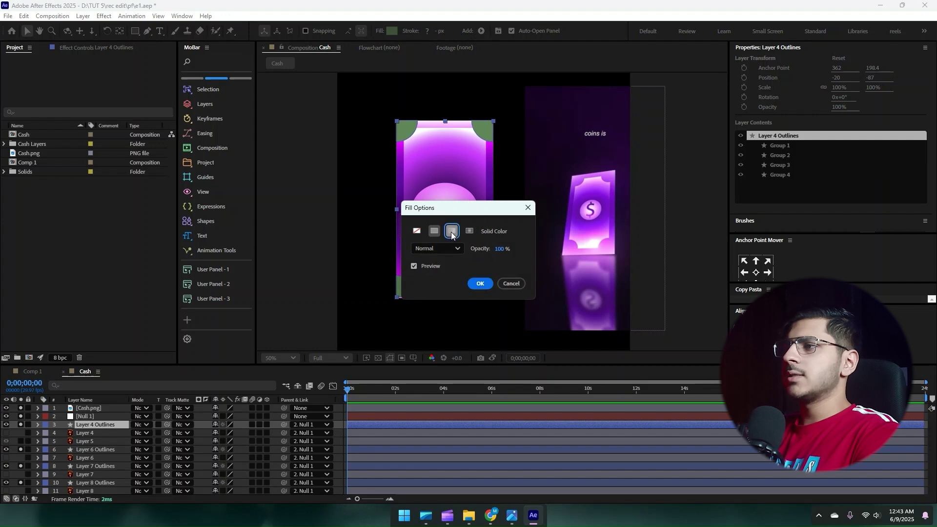
{"action": "left_click", "coordinate": [480, 283]}
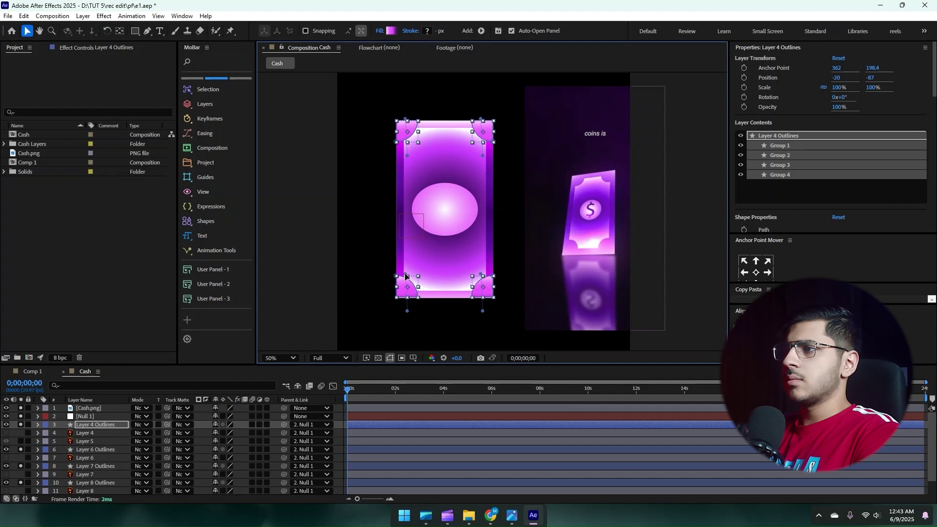
Reposition the linear gradient points of the two lower corner pieces so each gradient spans its own piece
{"action": "left_click", "coordinate": [482, 286]}
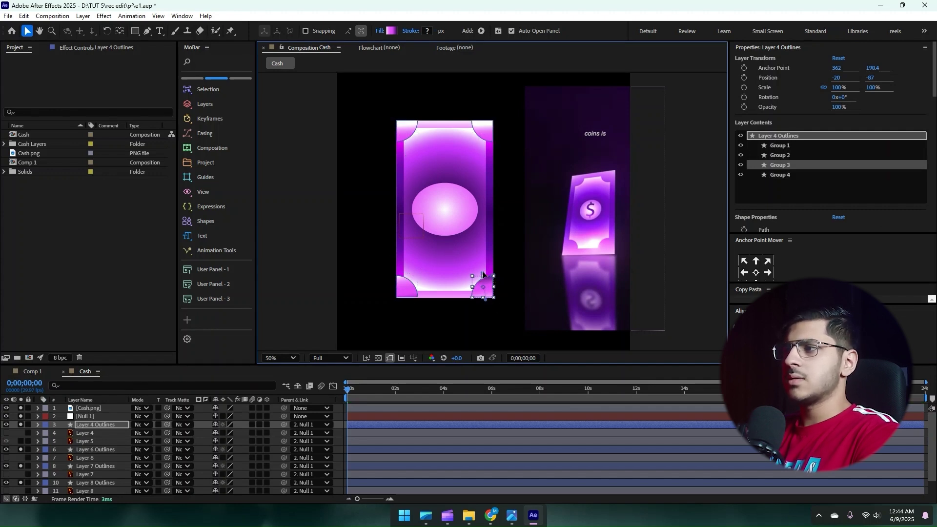
{"action": "left_click", "coordinate": [408, 289]}
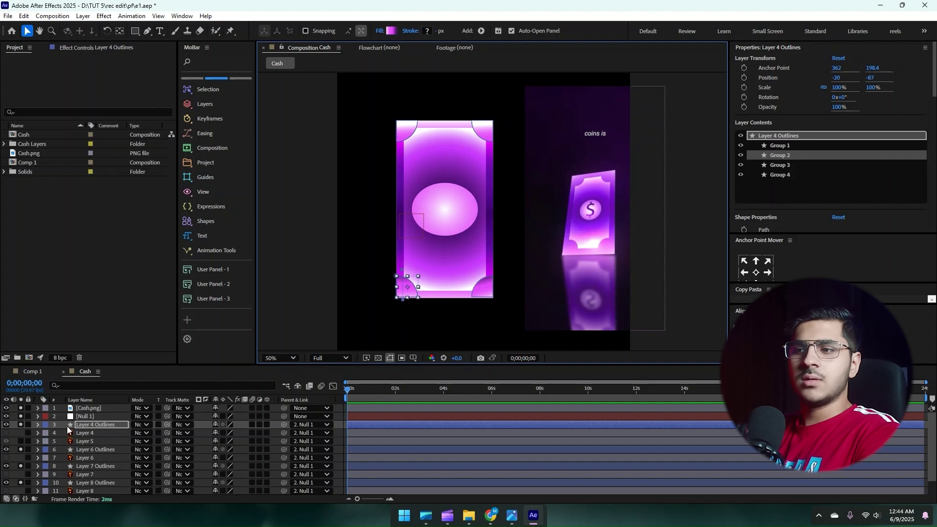
Select the upper corner groups of Layer 4 Outlines individually and adjust their linear gradients so both corners turn pink
{"action": "left_click", "coordinate": [38, 424]}
{"action": "left_click", "coordinate": [47, 433]}
{"action": "left_click", "coordinate": [68, 442]}
{"action": "left_click", "coordinate": [70, 465]}
{"action": "left_click", "coordinate": [73, 442]}
{"action": "left_click", "coordinate": [71, 450]}
{"action": "left_click", "coordinate": [71, 459]}
{"action": "left_click", "coordinate": [38, 425]}
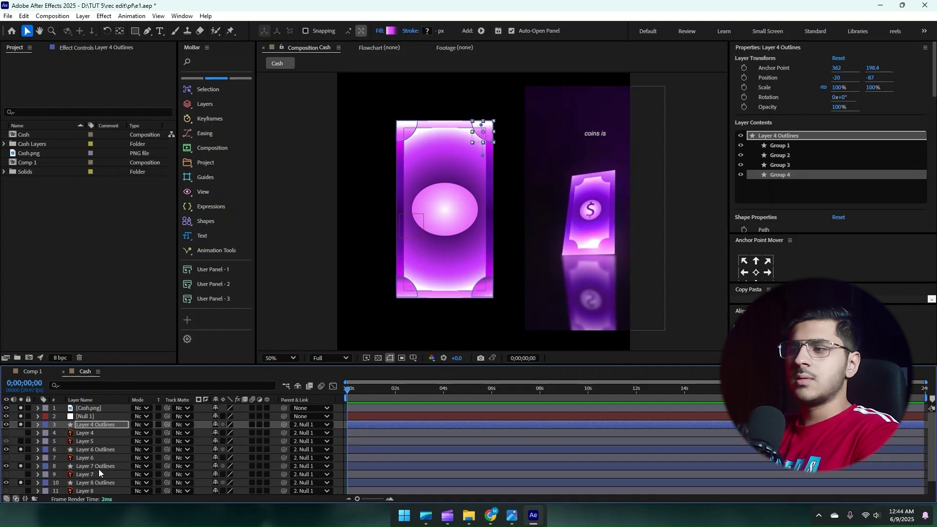
{"action": "left_click", "coordinate": [401, 124]}
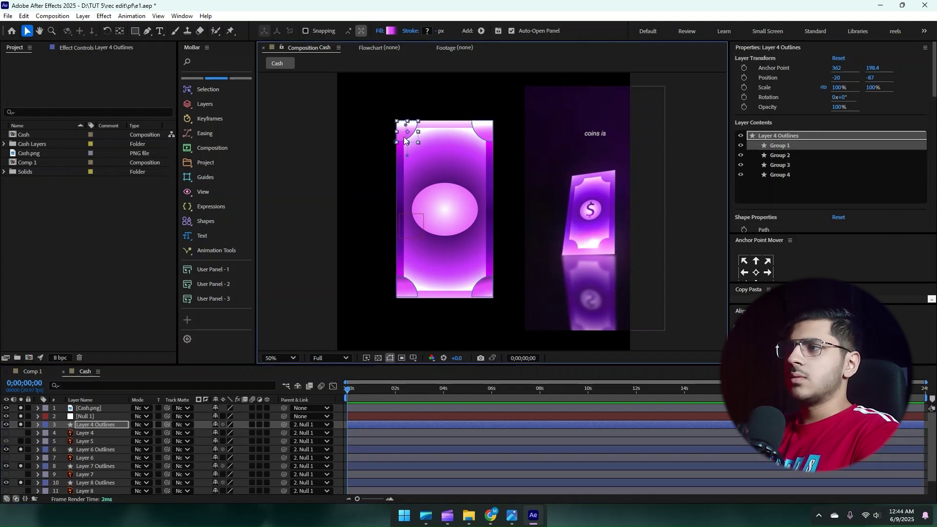
{"action": "left_click", "coordinate": [481, 126]}
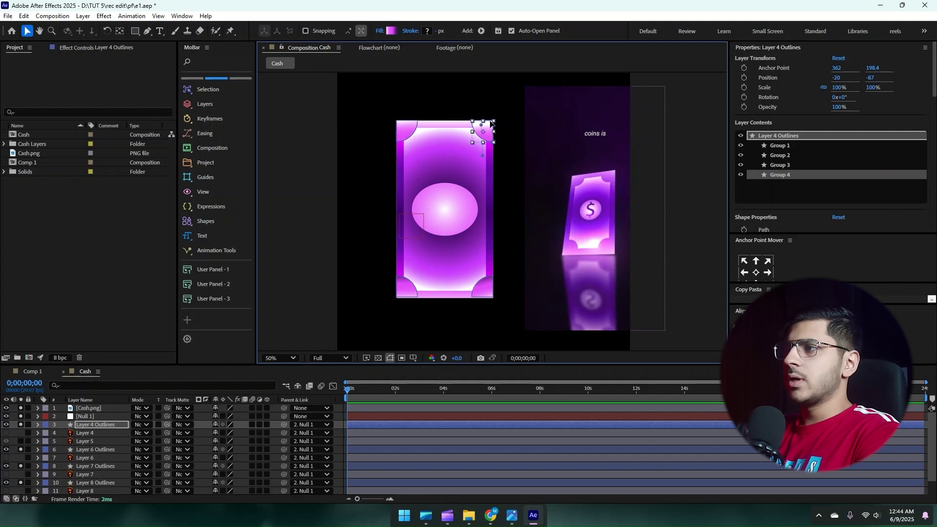
Show the dollar sign on Layer 5 and apply the Fill effect to it
{"action": "left_click", "coordinate": [86, 441]}
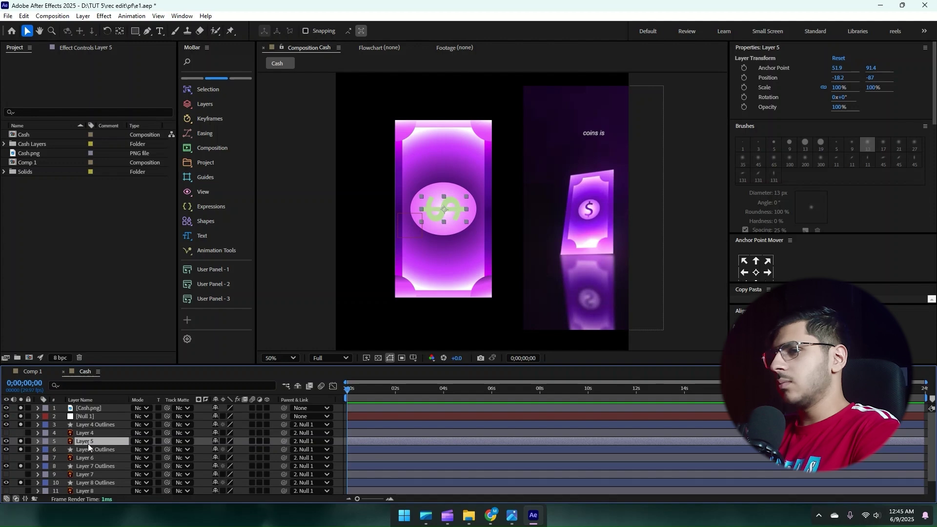
{"action": "key", "text": "ctrl+space"}
{"action": "left_click", "coordinate": [89, 444]}
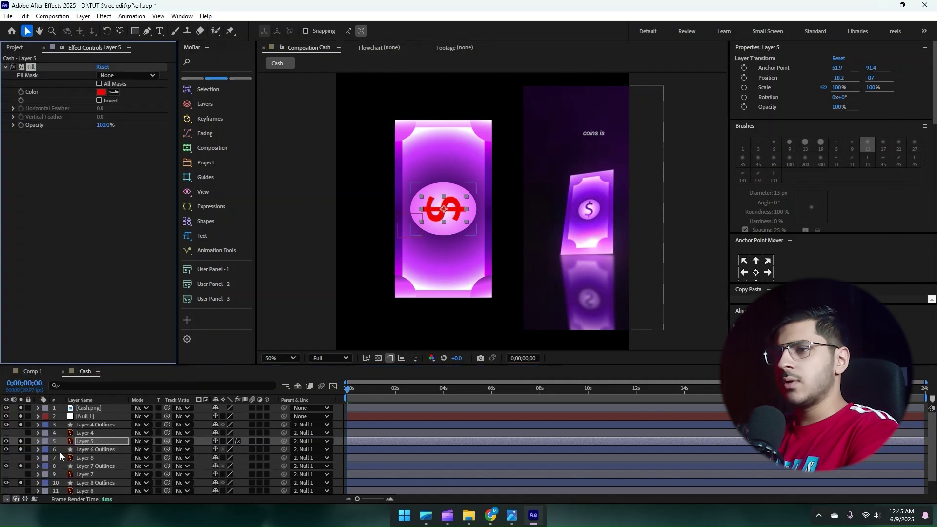
Set the dollar sign's Fill colour to a dark purple sampled from the banknote
{"action": "left_click", "coordinate": [593, 204]}
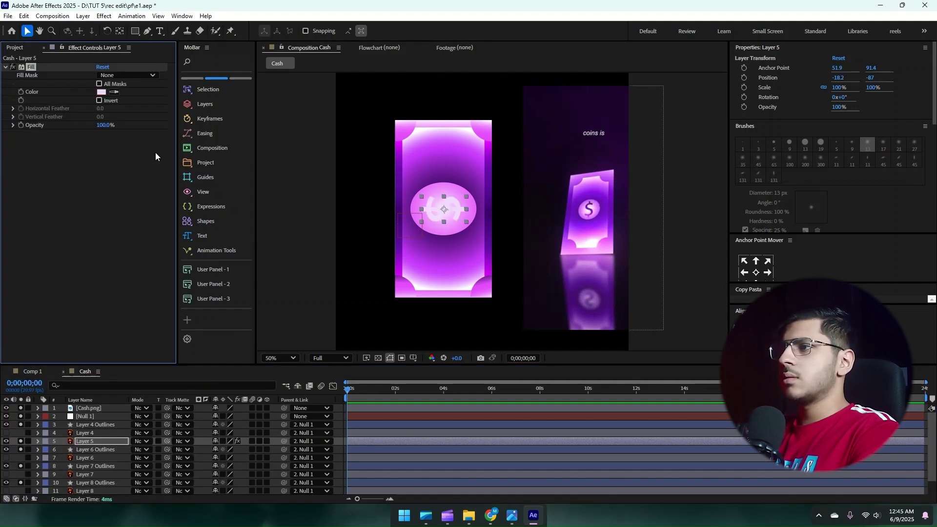
{"action": "left_click", "coordinate": [117, 91]}
{"action": "left_click", "coordinate": [448, 181]}
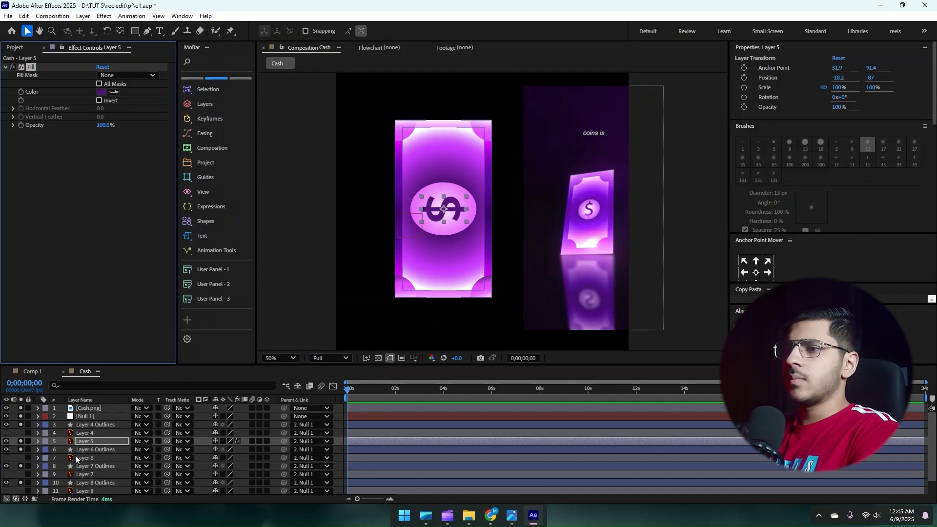
Add a Gradient Overlay layer style to the dollar sign on Layer 5
{"action": "right_click", "coordinate": [87, 441]}
{"action": "mouse_move", "coordinate": [147, 278]}
{"action": "left_click", "coordinate": [239, 389]}
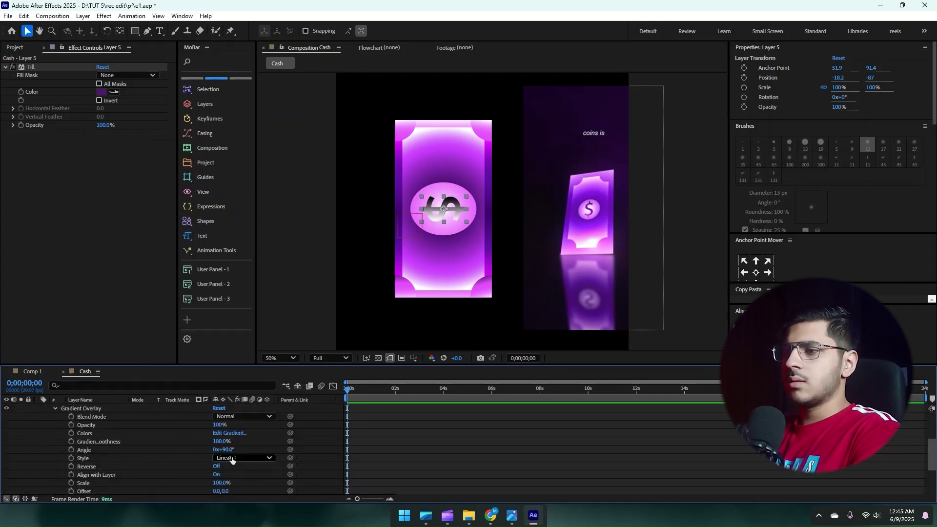
Recolour the Gradient Overlay with a sampled bright purple starting stop and a dark purple (430A6C) ending stop, and apply
{"action": "left_click", "coordinate": [229, 433]}
{"action": "left_click_drag", "start_coordinate": [366, 147], "coordinate": [333, 302]}
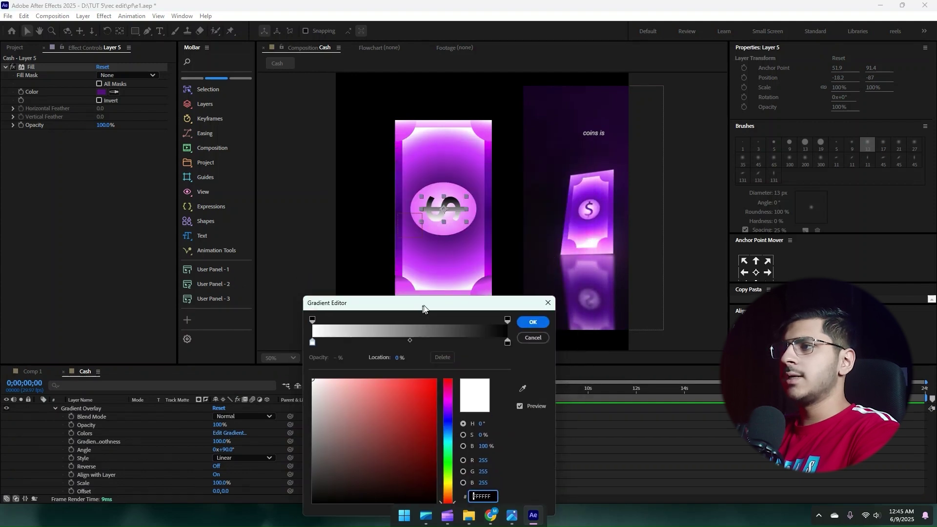
{"action": "left_click", "coordinate": [317, 342]}
{"action": "left_click", "coordinate": [528, 388]}
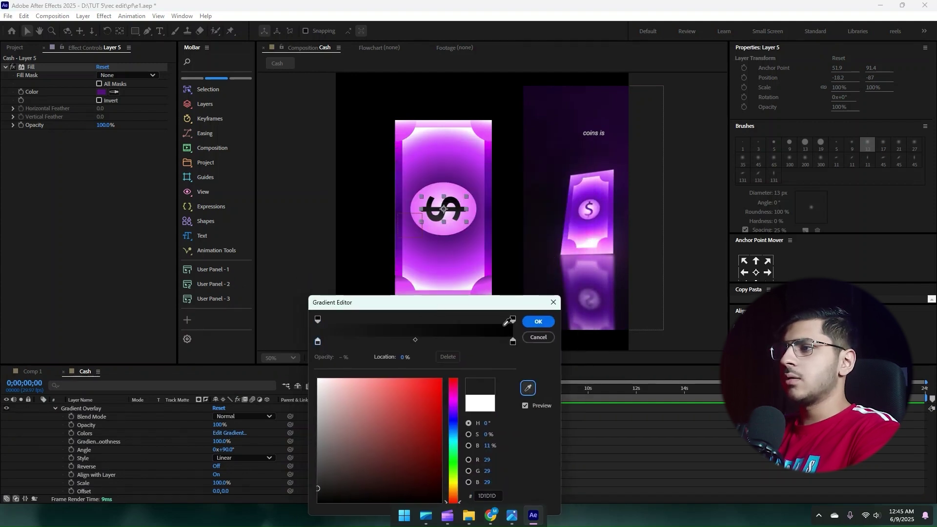
{"action": "left_click", "coordinate": [464, 268]}
{"action": "left_click", "coordinate": [513, 342]}
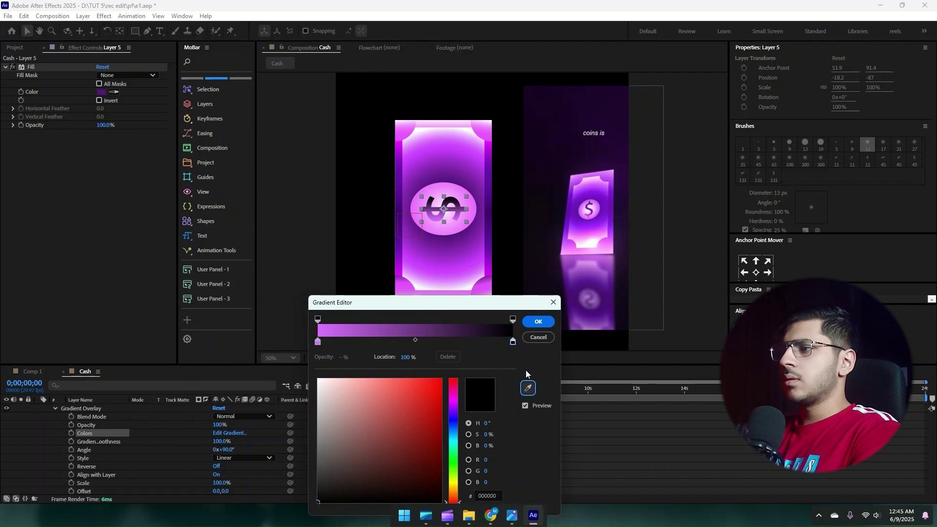
{"action": "left_click", "coordinate": [528, 388]}
{"action": "left_click", "coordinate": [603, 306]}
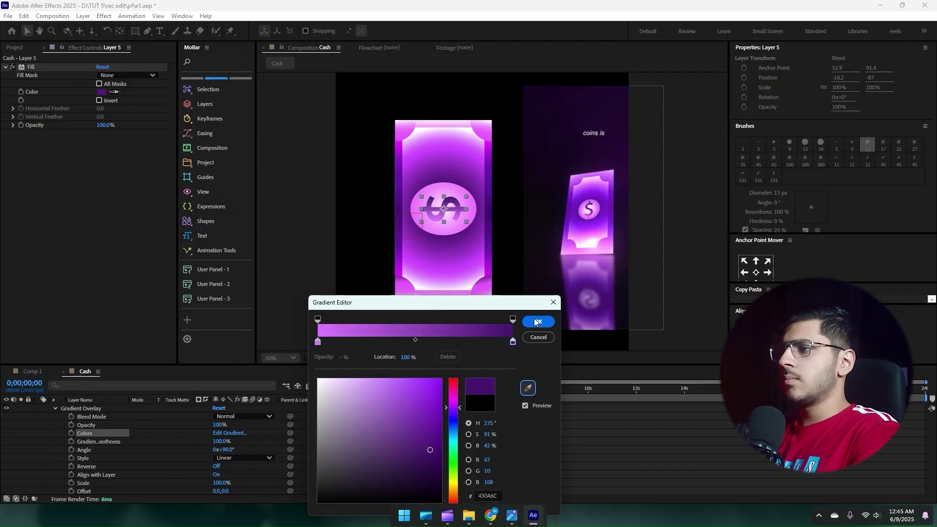
{"action": "left_click", "coordinate": [539, 321]}
Set the dollar sign's Gradient Overlay angle to 218° and collapse Layer 5
{"action": "left_click_drag", "start_coordinate": [225, 449], "coordinate": [284, 447]}
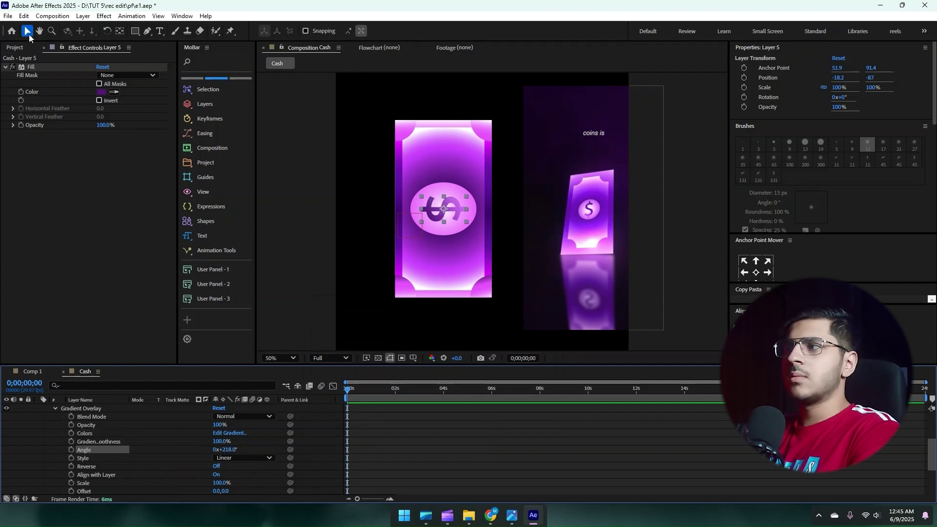
{"action": "left_click", "coordinate": [40, 426]}
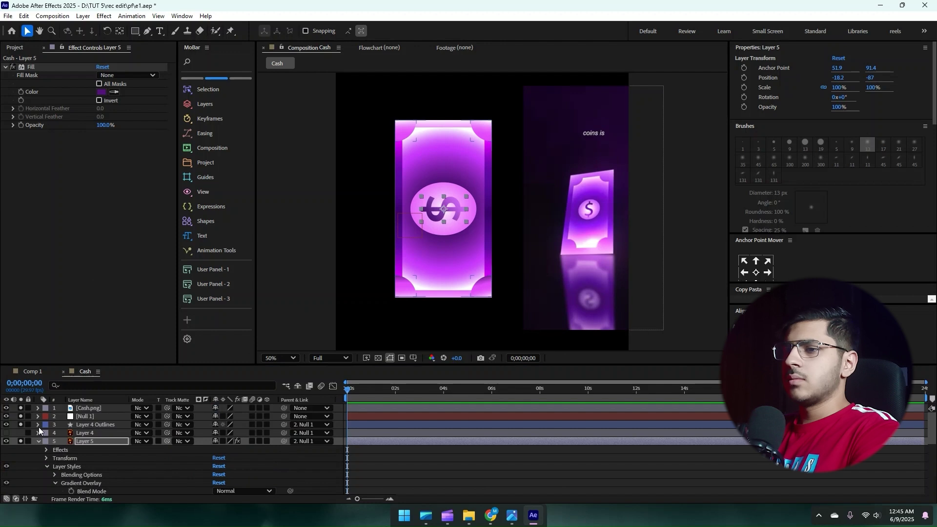
{"action": "left_click", "coordinate": [37, 443]}
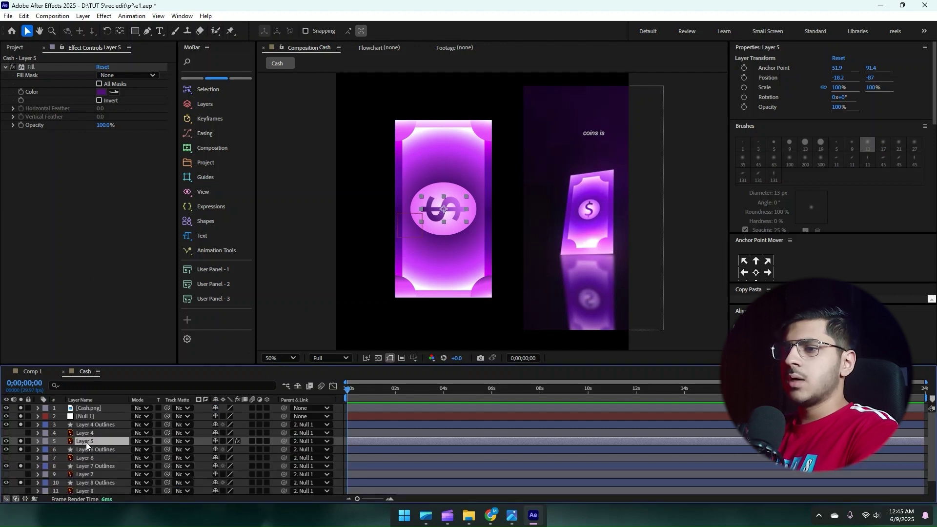
Rotate Layer 5 and Layer 6 Outlines together so the dollar sign stands upright on its vertical oval
{"action": "left_click", "coordinate": [84, 457], "text": "ctrl"}
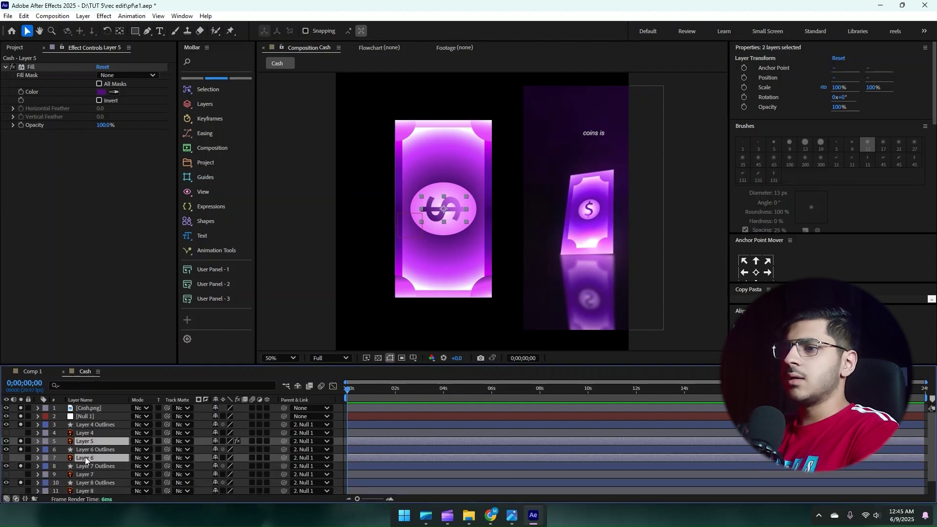
{"action": "left_click", "coordinate": [48, 450]}
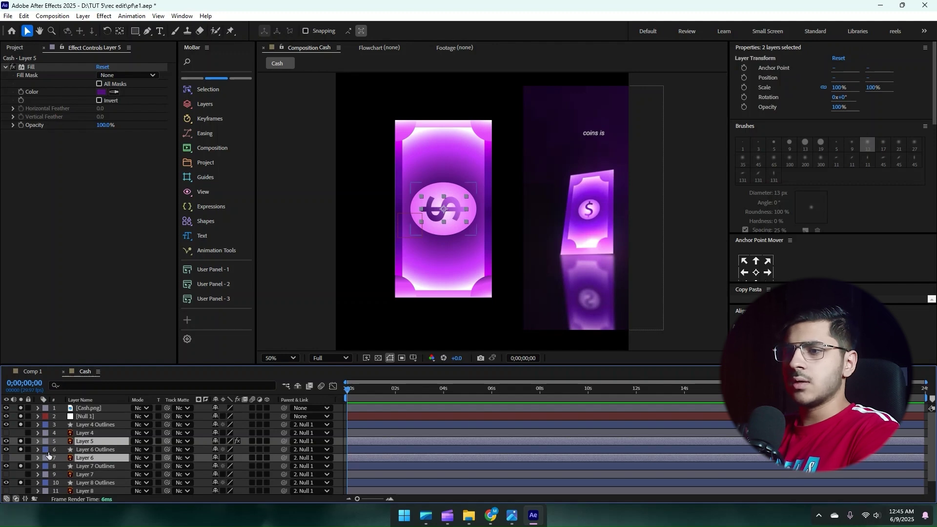
{"action": "left_click", "coordinate": [90, 442], "text": "ctrl"}
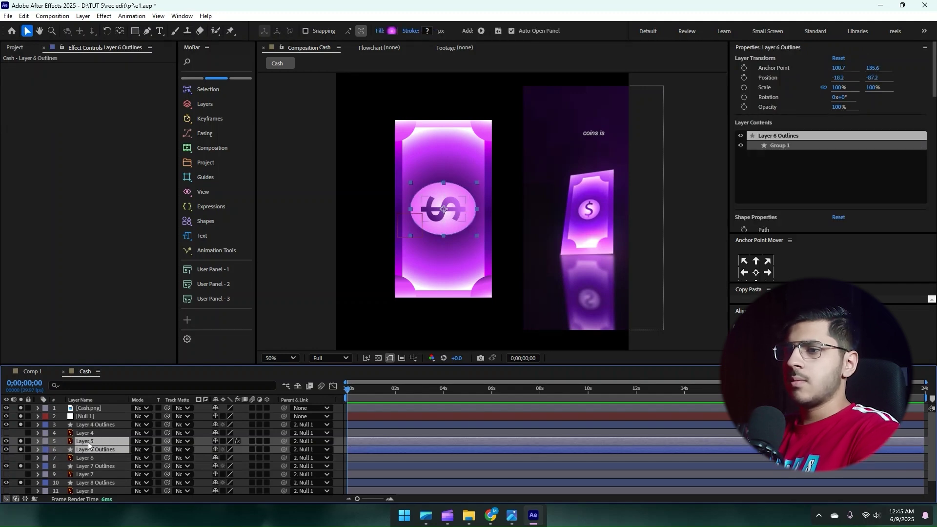
{"action": "key", "text": "r"}
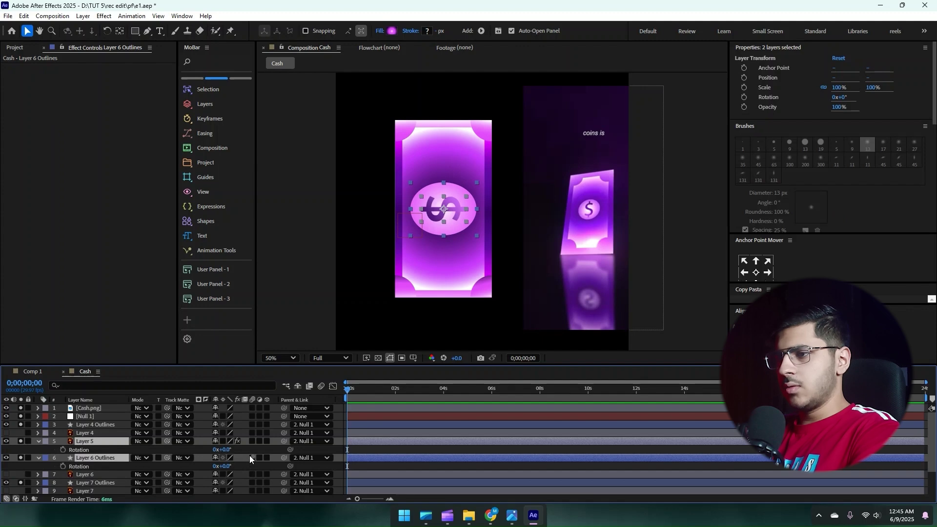
{"action": "left_click_drag", "start_coordinate": [224, 450], "coordinate": [191, 462]}
{"action": "key", "text": "ctrl+shift+a"}
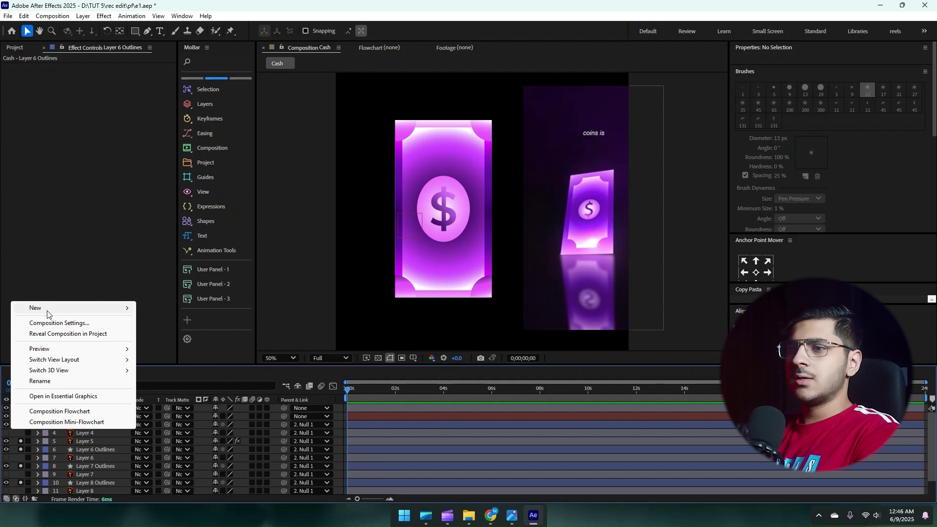
Apply CC Light Rays on a new adjustment layer, with its centre at 444, 564 over the dollar sign, and adjust the effect's intensity
{"action": "mouse_move", "coordinate": [48, 310]}
{"action": "left_click", "coordinate": [181, 388]}
{"action": "key", "text": "ctrl+space"}
{"action": "type", "text": "light"}
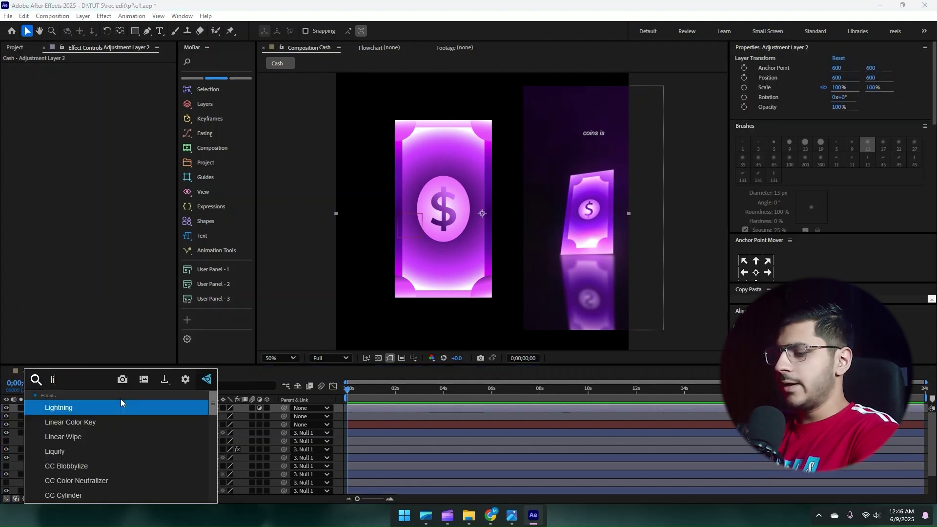
{"action": "left_click", "coordinate": [81, 423]}
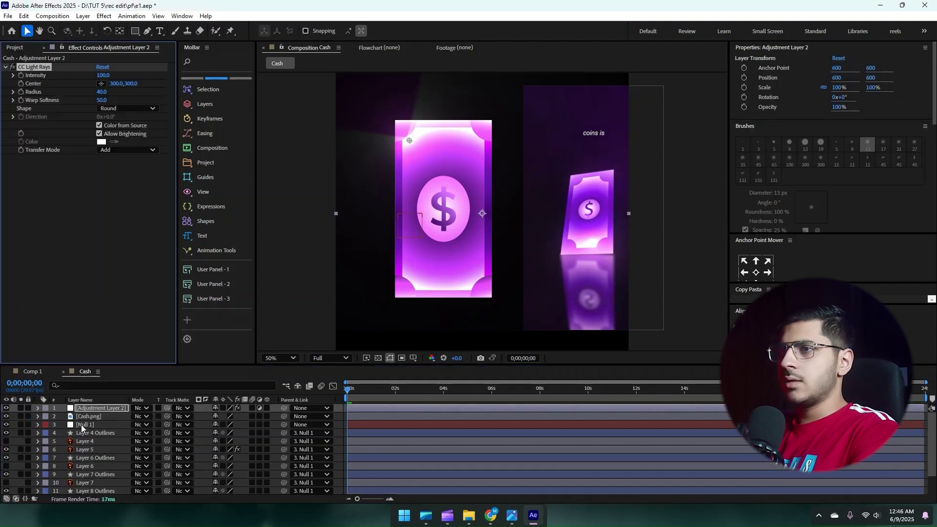
{"action": "left_click_drag", "start_coordinate": [410, 141], "coordinate": [440, 237]}
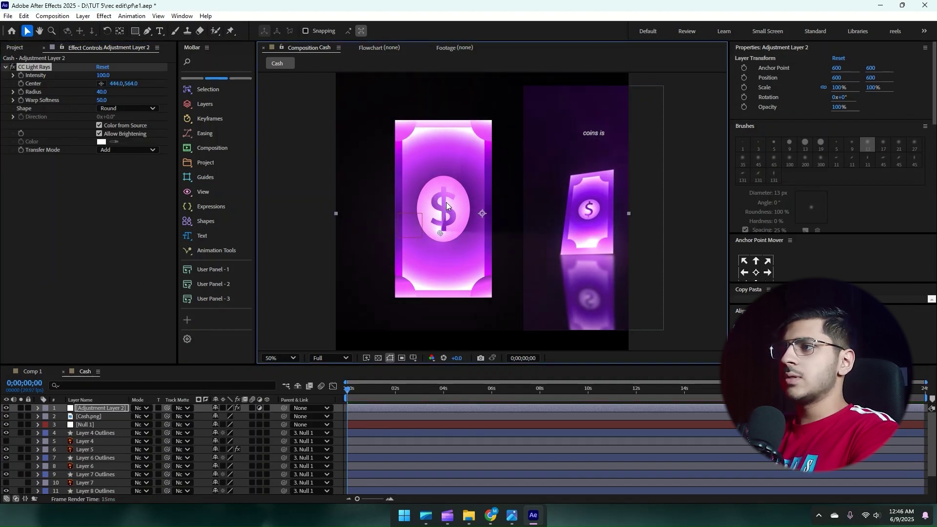
{"action": "left_click_drag", "start_coordinate": [103, 75], "coordinate": [124, 95]}
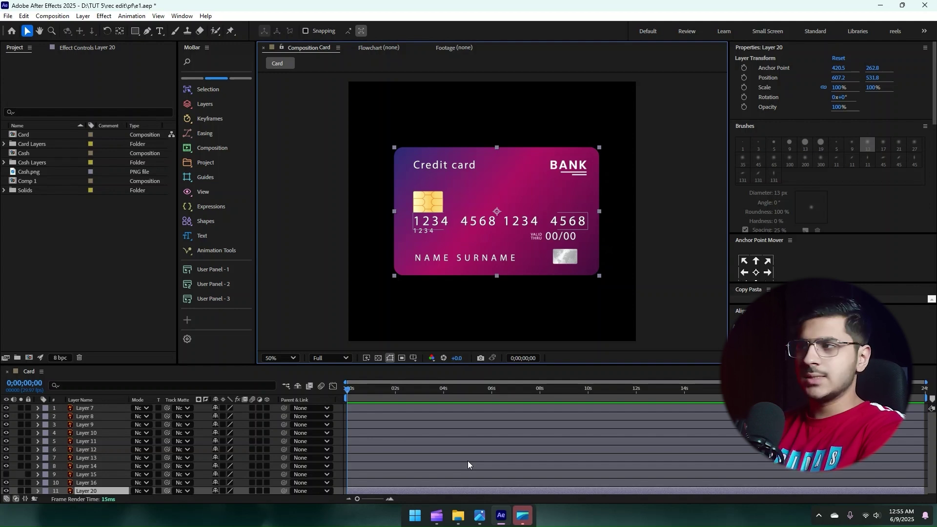
Examine the credit card design in the Card.png reference image and return to After Effects
{"action": "left_click", "coordinate": [480, 516]}
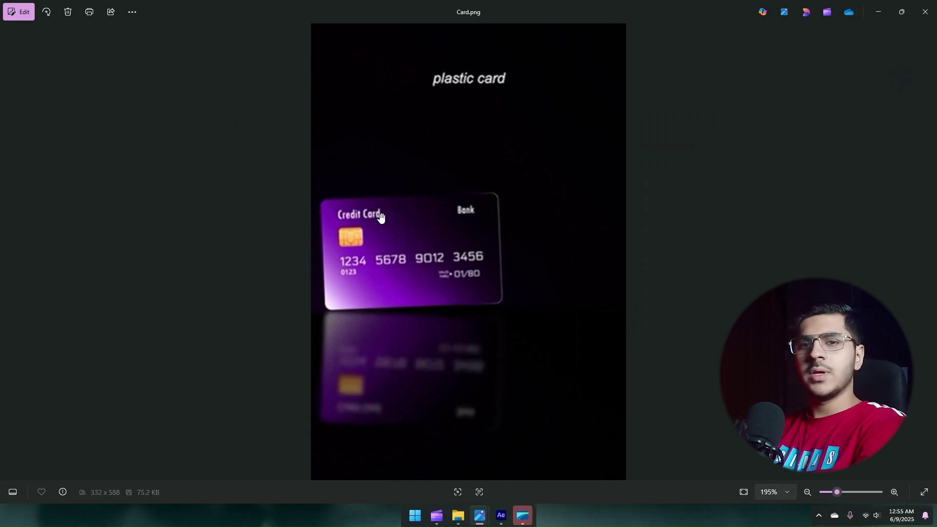
{"action": "key", "text": "alt+Tab"}
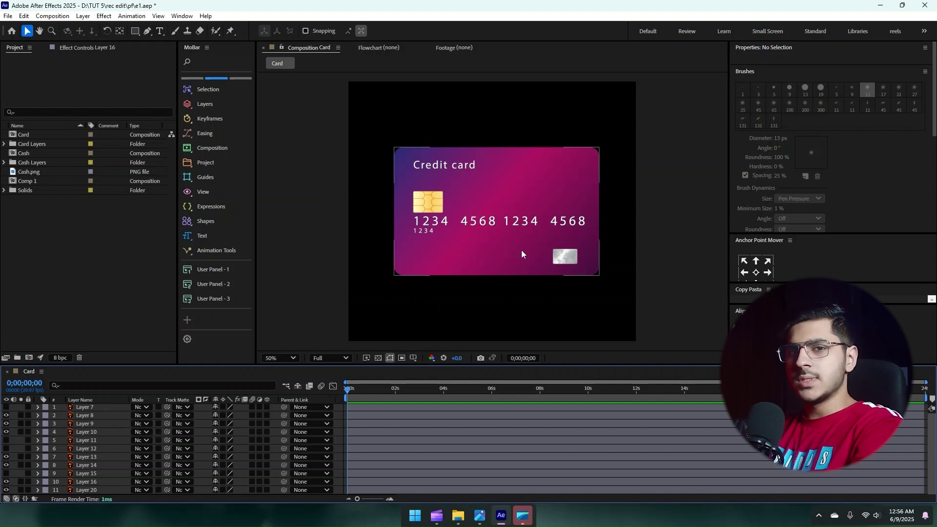
Set the label colour of Layers 8, 9, 10, 13, 14 and 16 to orange
{"action": "left_click", "coordinate": [88, 431]}
{"action": "left_click", "coordinate": [87, 423], "text": "ctrl"}
{"action": "left_click", "coordinate": [87, 415], "text": "ctrl"}
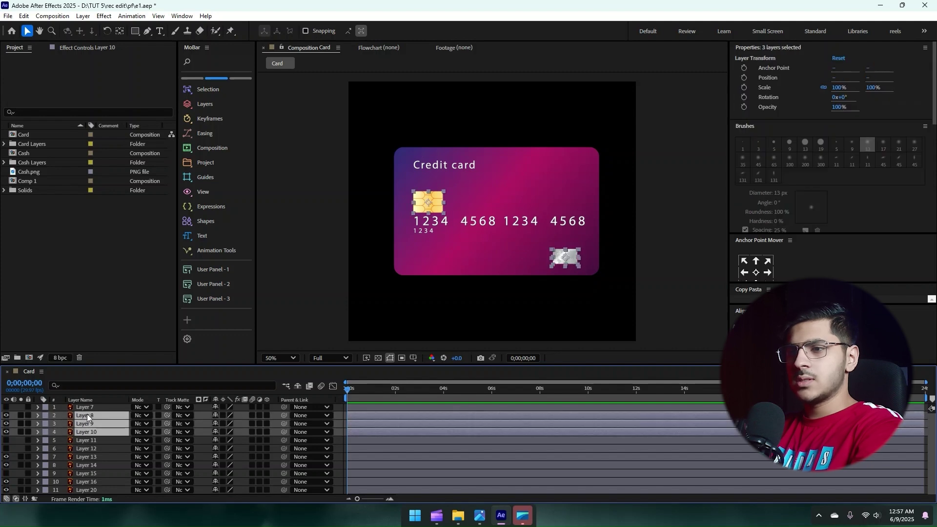
{"action": "left_click", "coordinate": [81, 465], "text": "ctrl"}
{"action": "left_click", "coordinate": [82, 457], "text": "ctrl"}
{"action": "left_click", "coordinate": [82, 482], "text": "ctrl"}
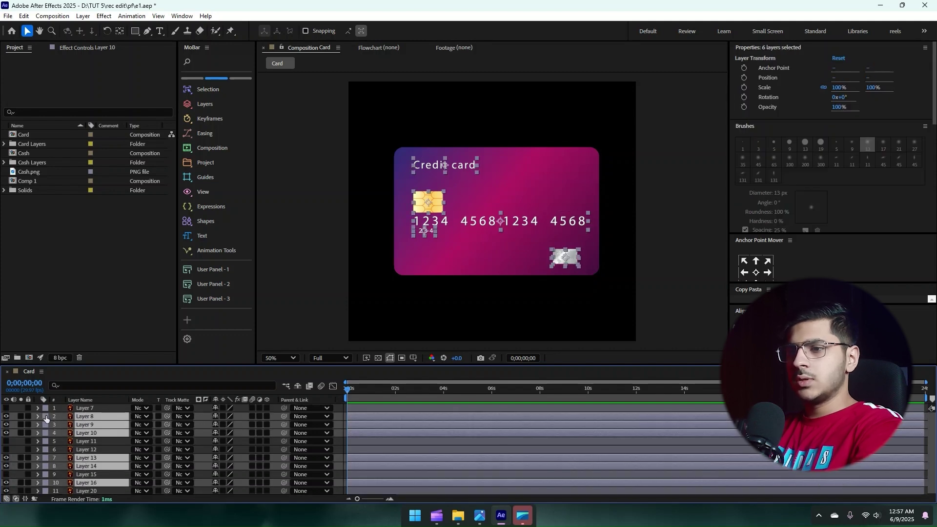
{"action": "left_click", "coordinate": [45, 415]}
{"action": "left_click", "coordinate": [98, 350]}
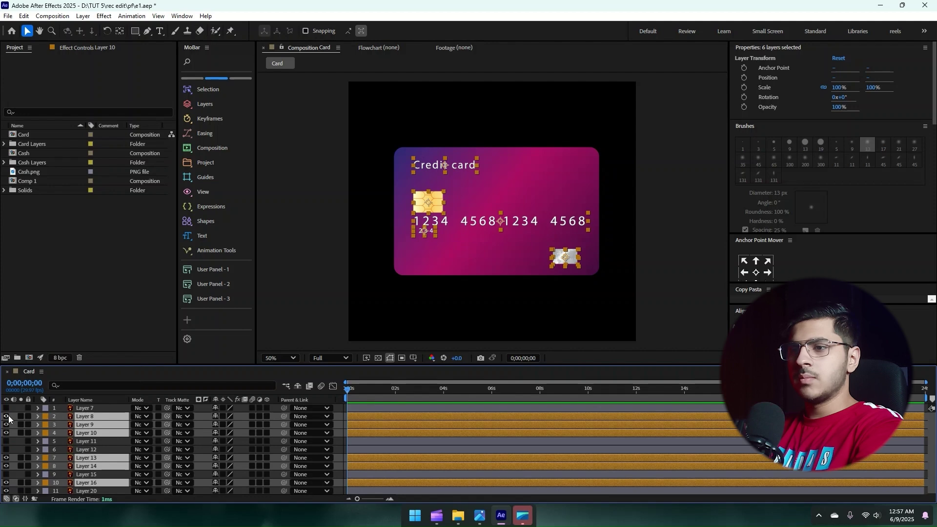
Turn off visibility of the orange-labelled layers and hide Layers 7 to 16 from the timeline as shy layers
{"action": "left_click", "coordinate": [13, 426]}
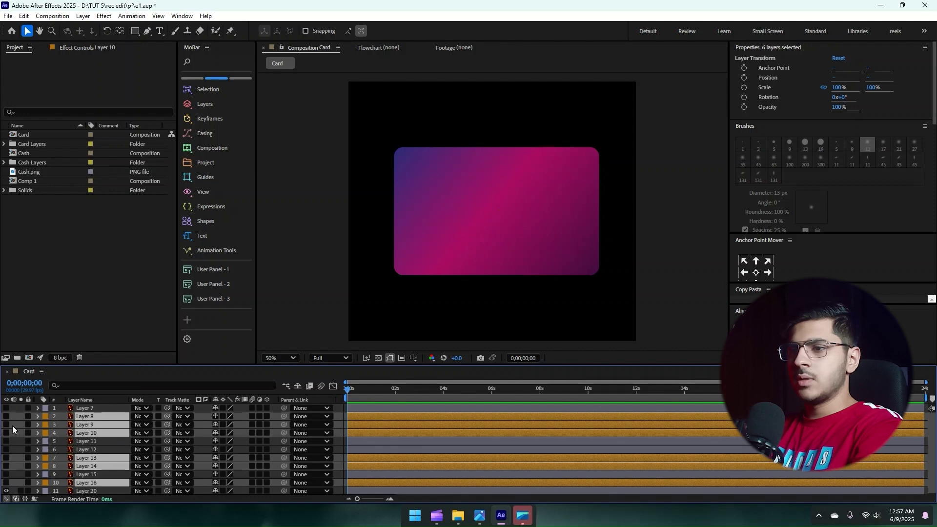
{"action": "left_click", "coordinate": [100, 409]}
{"action": "left_click", "coordinate": [81, 484], "text": "shift"}
{"action": "left_click", "coordinate": [216, 411]}
{"action": "left_click", "coordinate": [299, 387]}
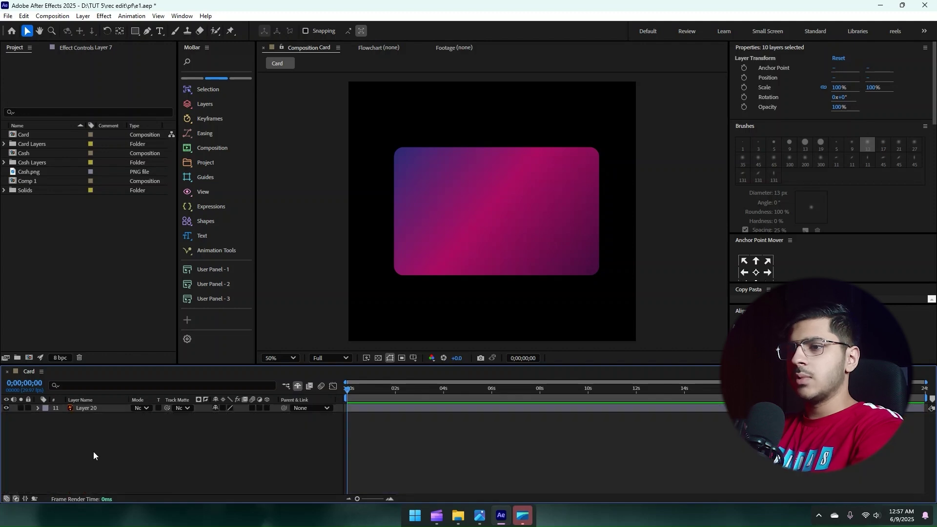
Create shapes from the Layer 20 vector layer that forms the card background
{"action": "left_click", "coordinate": [82, 408]}
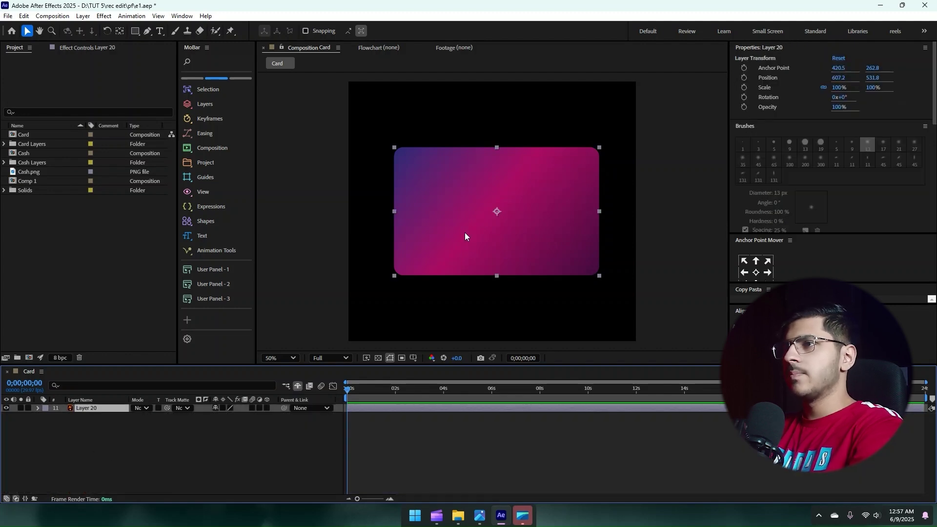
{"action": "left_click", "coordinate": [86, 409]}
{"action": "right_click", "coordinate": [87, 409]}
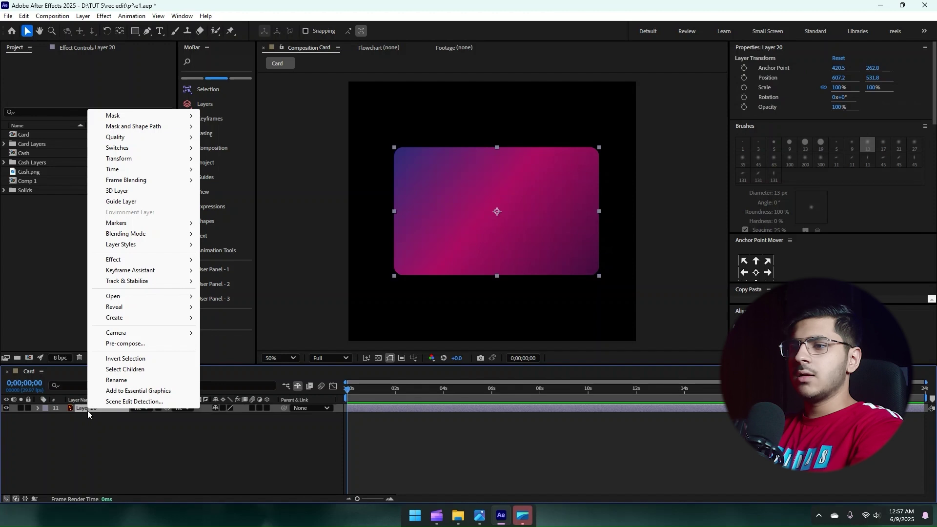
{"action": "mouse_move", "coordinate": [157, 317]}
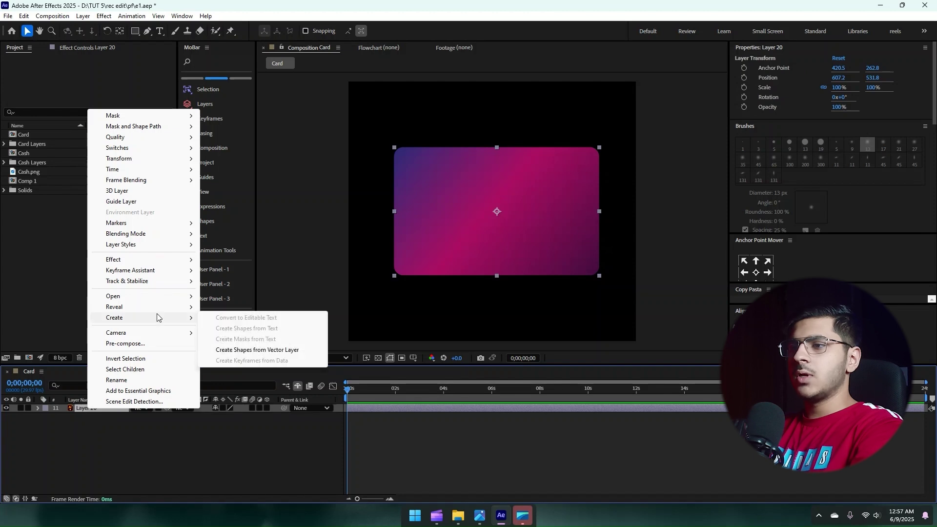
{"action": "left_click", "coordinate": [249, 350]}
{"action": "left_click", "coordinate": [66, 447]}
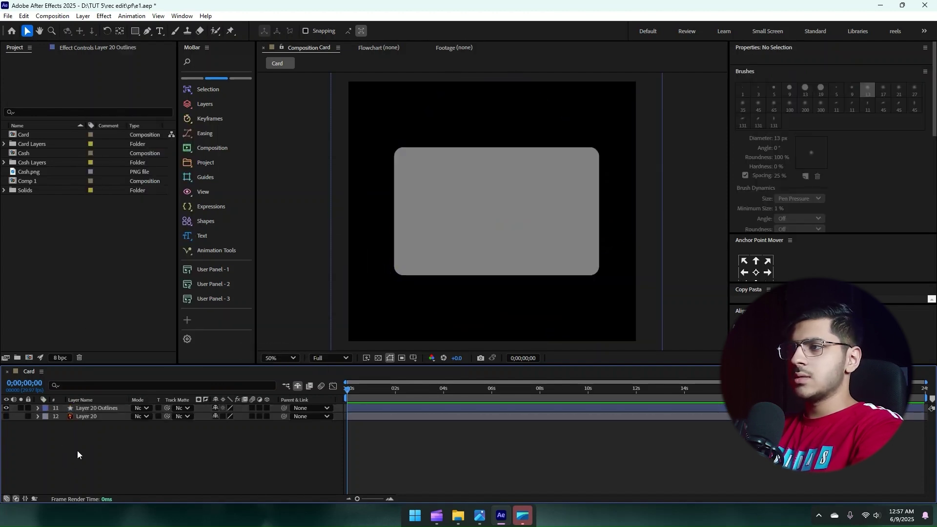
Change the fill type of Layer 20 Outlines to a linear gradient
{"action": "left_click", "coordinate": [494, 176]}
{"action": "left_click", "coordinate": [380, 30]}
{"action": "left_click", "coordinate": [452, 231]}
{"action": "left_click", "coordinate": [478, 285]}
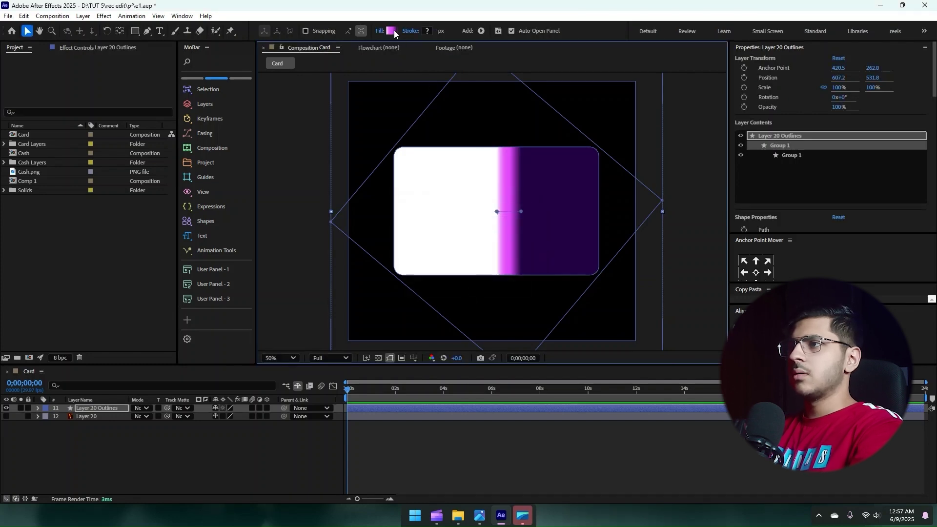
Reduce the card's gradient to white-to-black with a roughly centred midpoint and stretch it across the card's full width
{"action": "left_click", "coordinate": [392, 31]}
{"action": "left_click", "coordinate": [455, 196]}
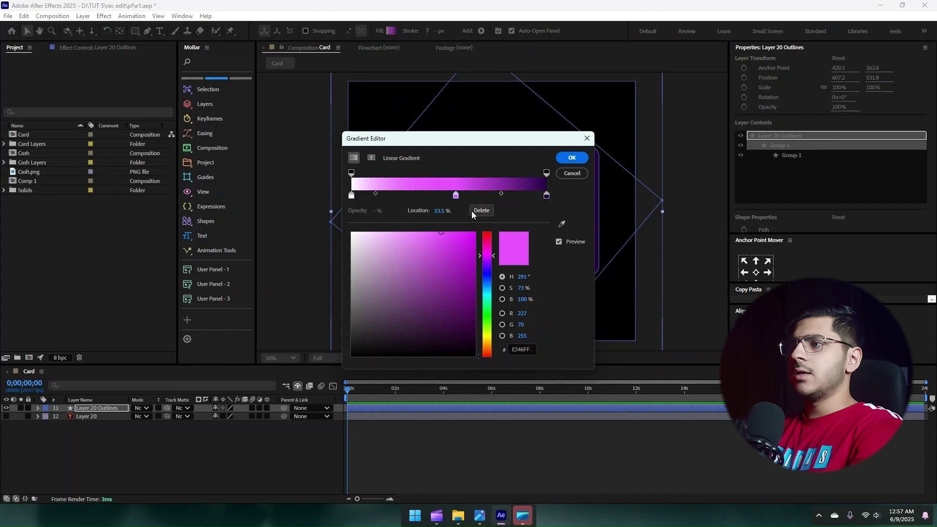
{"action": "left_click", "coordinate": [481, 211]}
{"action": "left_click", "coordinate": [546, 196]}
{"action": "mouse_move", "coordinate": [452, 281]}
{"action": "left_mouse_down"}
{"action": "mouse_move", "coordinate": [430, 266]}
{"action": "mouse_move", "coordinate": [506, 388]}
{"action": "left_mouse_up"}
{"action": "left_click_drag", "start_coordinate": [397, 194], "coordinate": [446, 195]}
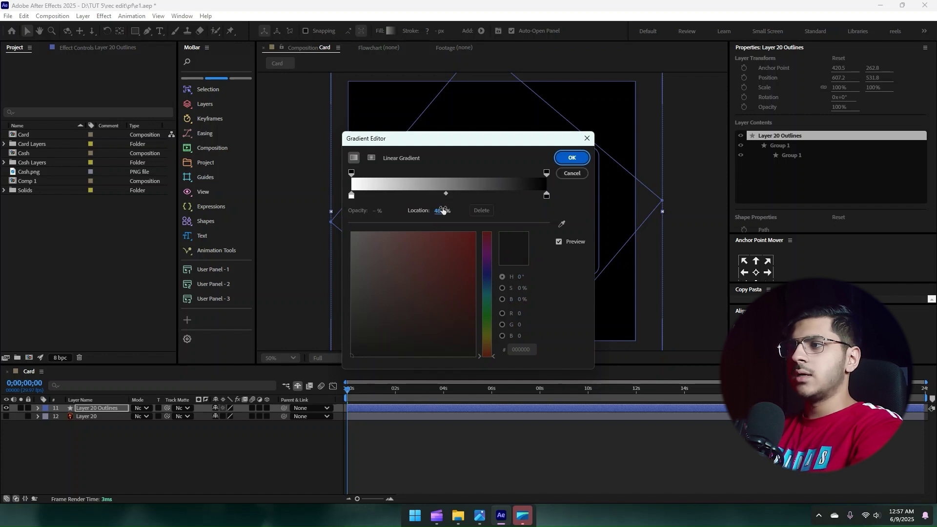
{"action": "key", "text": "Return"}
{"action": "left_click_drag", "start_coordinate": [495, 211], "coordinate": [392, 214]}
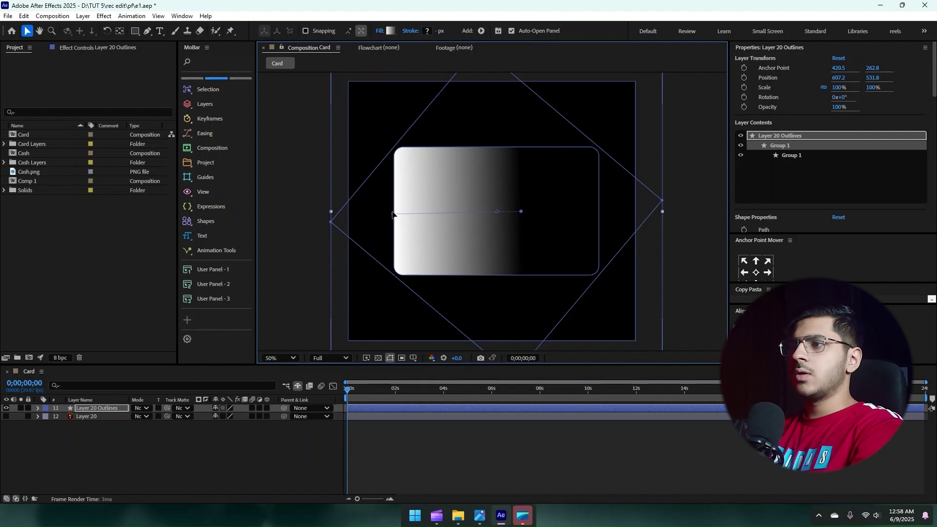
{"action": "left_click_drag", "start_coordinate": [520, 211], "coordinate": [596, 219]}
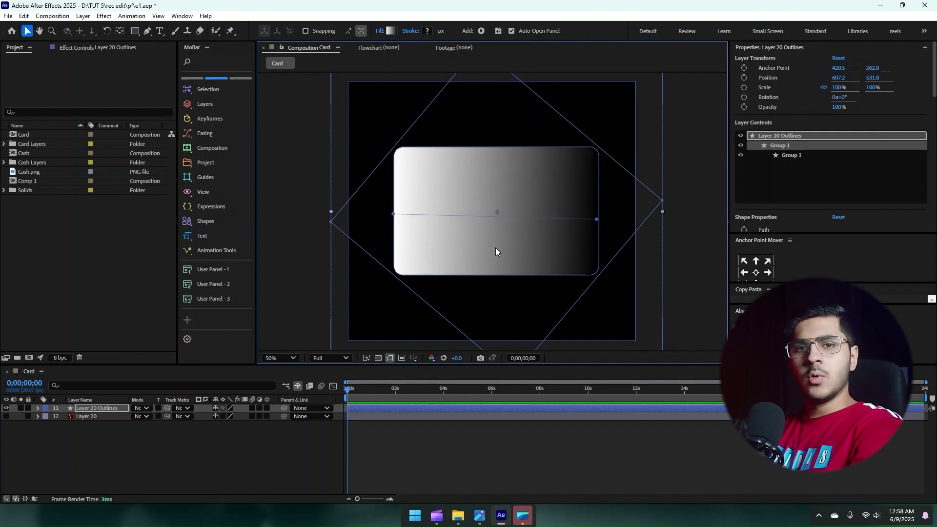
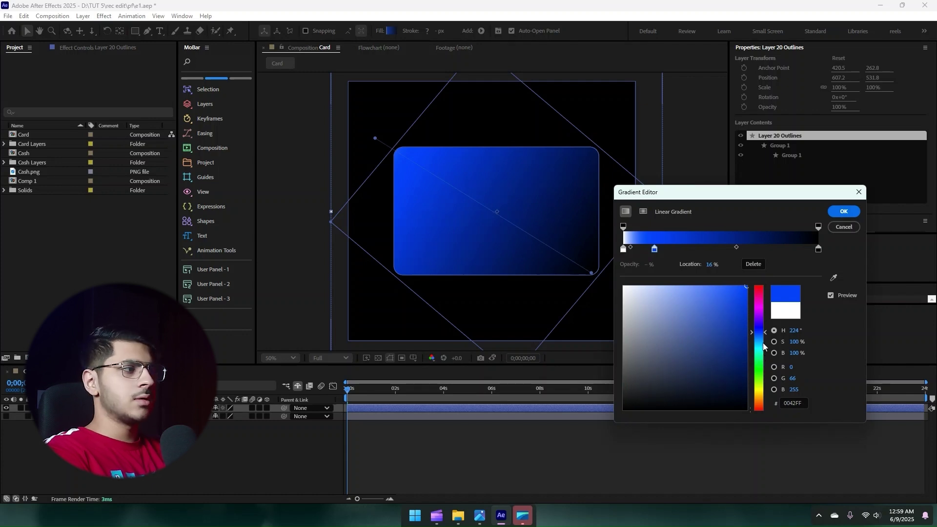
Move the gradient's blue stop towards the black end and add a medium blue stop at 49.8%
{"action": "left_click_drag", "start_coordinate": [655, 249], "coordinate": [721, 250]}
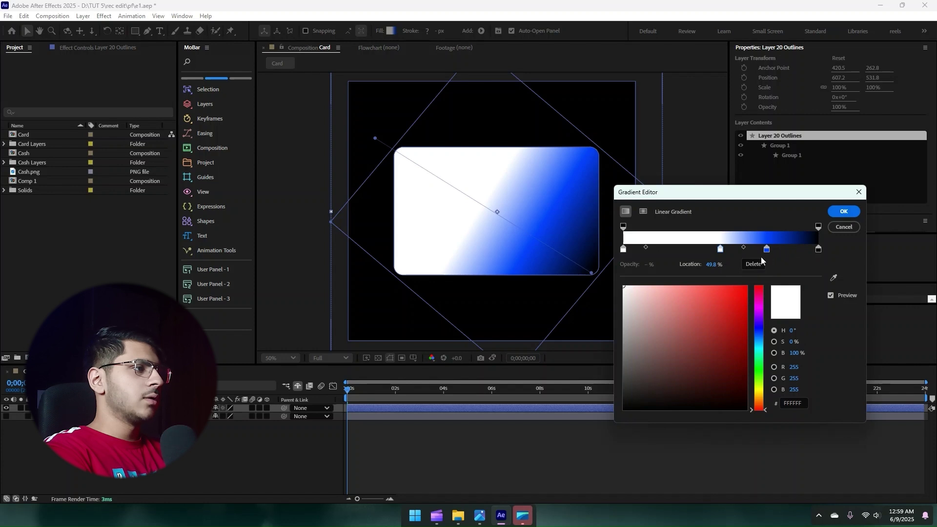
{"action": "left_click", "coordinate": [833, 278]}
{"action": "left_click", "coordinate": [768, 254]}
{"action": "left_click_drag", "start_coordinate": [760, 336], "coordinate": [761, 342]}
{"action": "left_click_drag", "start_coordinate": [726, 306], "coordinate": [756, 321]}
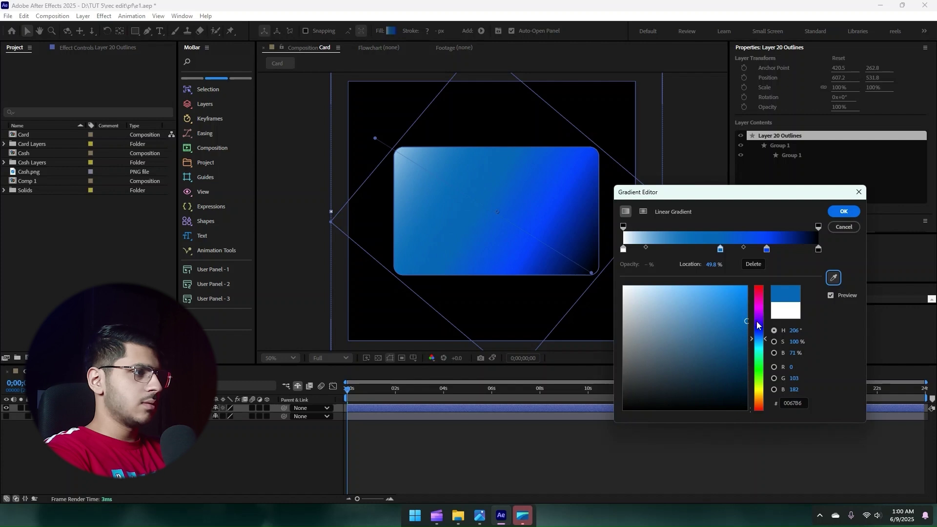
{"action": "left_click_drag", "start_coordinate": [760, 340], "coordinate": [760, 339]}
Add a bright blue (006CFF) colour stop at about 29% between the white and medium blue stops
{"action": "left_click", "coordinate": [678, 250]}
{"action": "left_click_drag", "start_coordinate": [678, 249], "coordinate": [680, 250]}
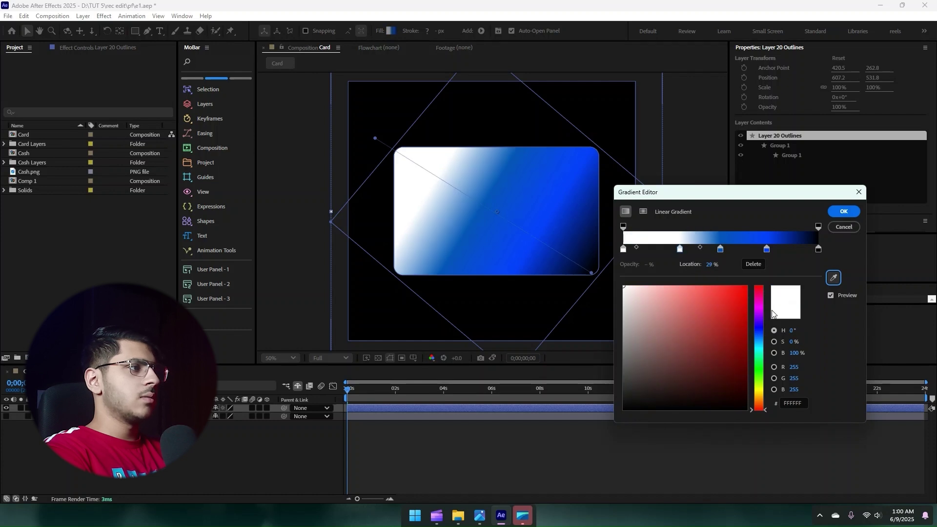
{"action": "left_click", "coordinate": [834, 279]}
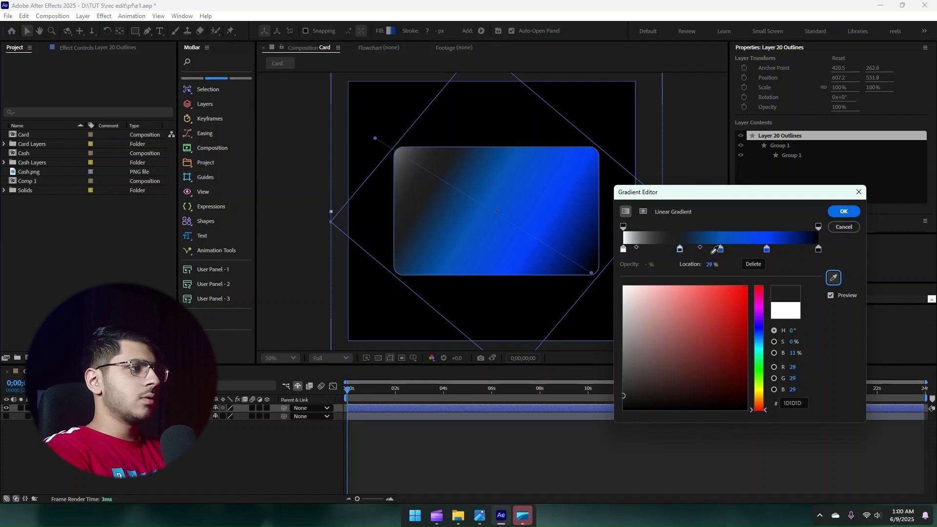
{"action": "left_click", "coordinate": [757, 255]}
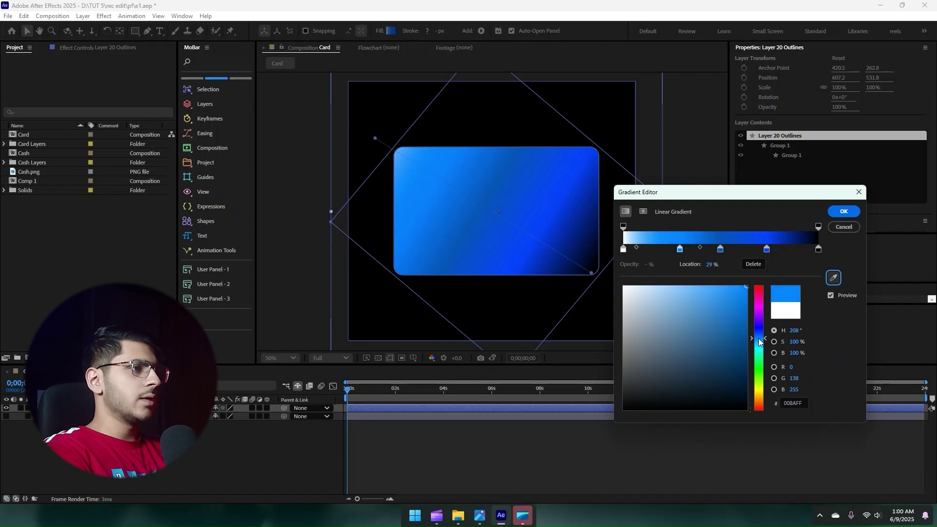
{"action": "left_click_drag", "start_coordinate": [760, 343], "coordinate": [759, 340]}
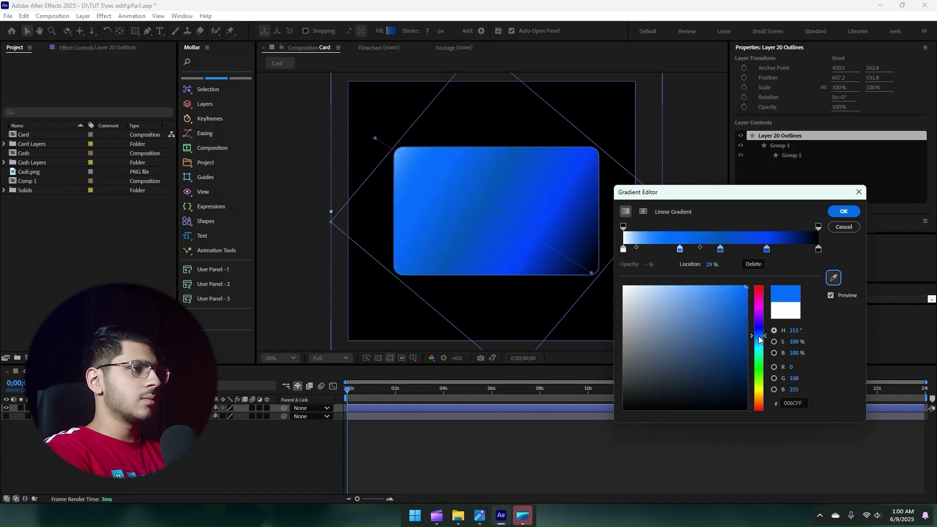
{"action": "left_click_drag", "start_coordinate": [679, 250], "coordinate": [677, 250]}
Add a cyan (00E4FF) colour stop near the white end and move the bright blue stop to 30.8%
{"action": "left_click", "coordinate": [648, 250]}
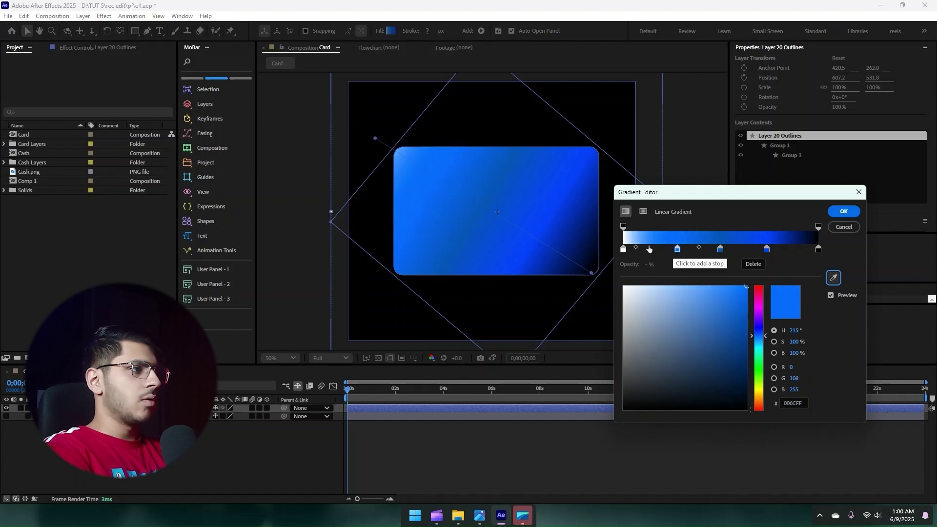
{"action": "left_click", "coordinate": [762, 346]}
{"action": "left_click_drag", "start_coordinate": [745, 289], "coordinate": [779, 266]}
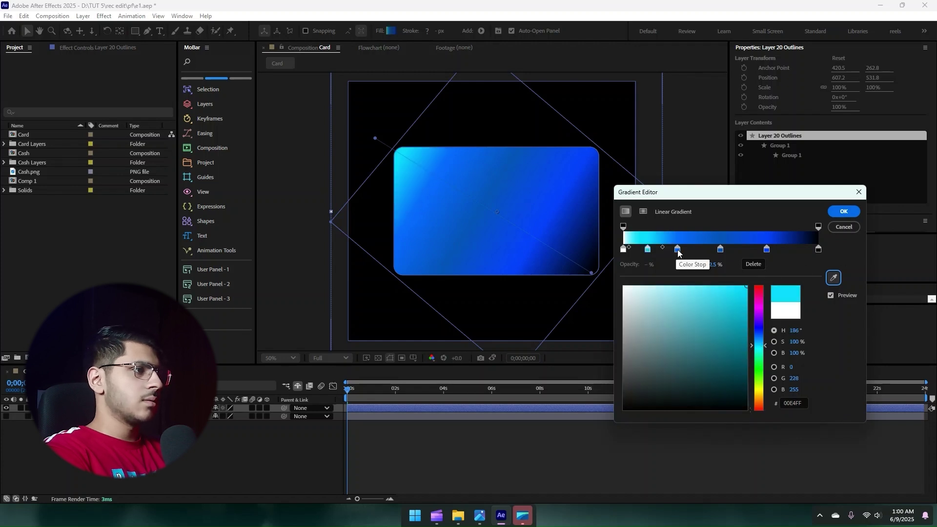
{"action": "left_click_drag", "start_coordinate": [676, 249], "coordinate": [682, 250]}
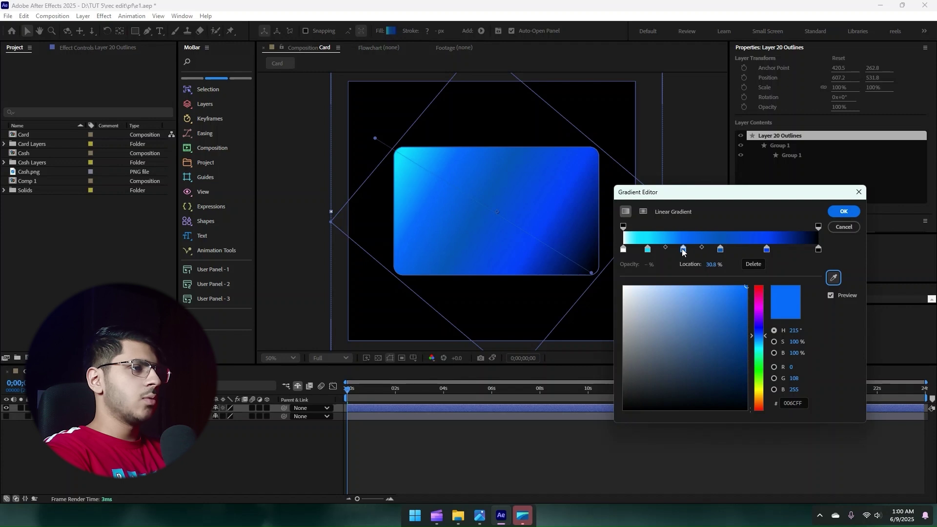
Delete the bright blue gradient stop, and move the medium blue stop to 46.5% with the colour 0E91F6
{"action": "key", "text": "Delete"}
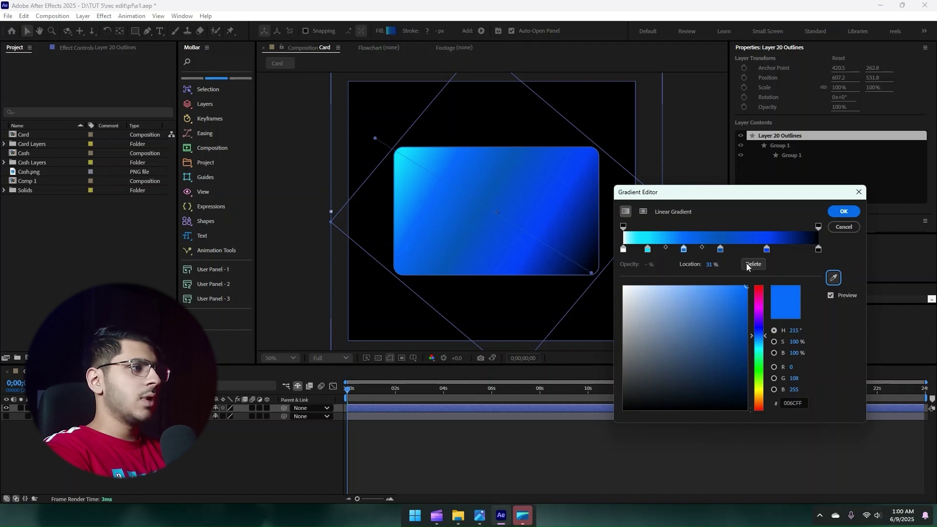
{"action": "left_click_drag", "start_coordinate": [648, 250], "coordinate": [660, 249]}
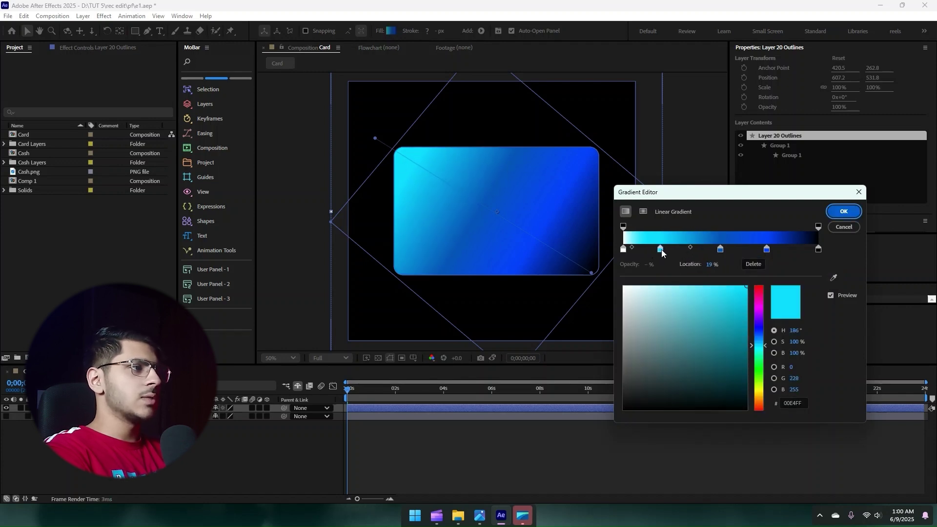
{"action": "left_click_drag", "start_coordinate": [720, 249], "coordinate": [714, 249]}
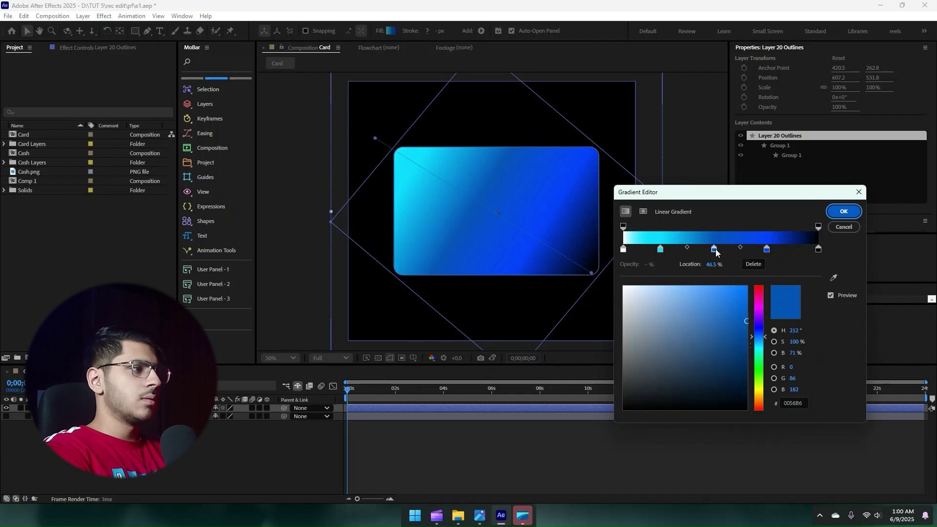
{"action": "left_click", "coordinate": [763, 341]}
{"action": "left_click_drag", "start_coordinate": [742, 319], "coordinate": [740, 290]}
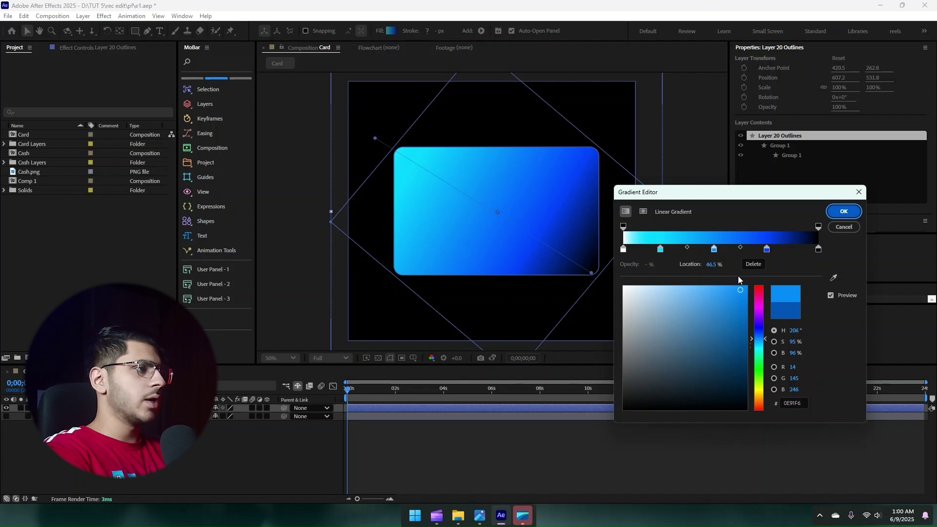
Widen the gradient's white area by shifting its colour midpoint and moving the cyan stop to 22.5%, and apply the gradient
{"action": "left_click", "coordinate": [624, 249]}
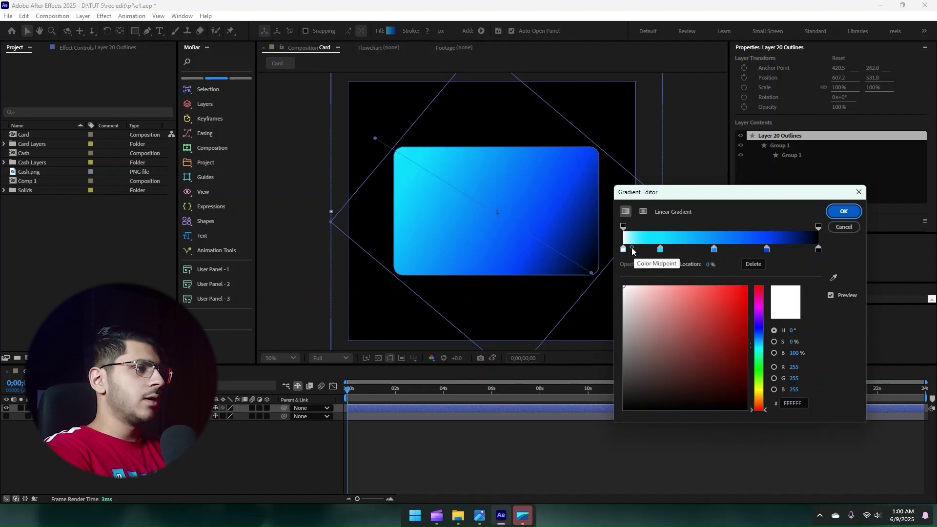
{"action": "left_click", "coordinate": [638, 248]}
{"action": "left_click_drag", "start_coordinate": [660, 249], "coordinate": [670, 250]}
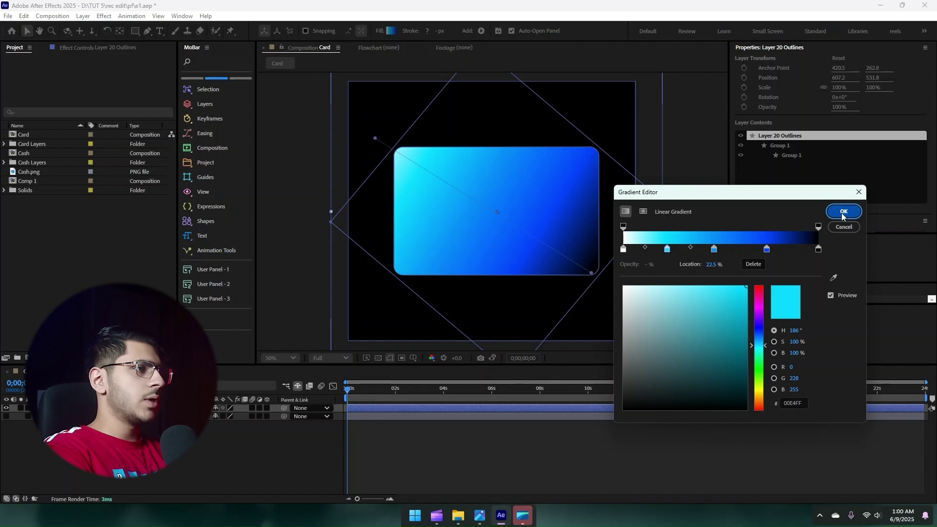
{"action": "left_click", "coordinate": [843, 211]}
Align the gradient's start and end points with the card's upper-left and lower-right corners
{"action": "left_click_drag", "start_coordinate": [375, 139], "coordinate": [399, 151]}
{"action": "left_click_drag", "start_coordinate": [592, 272], "coordinate": [596, 272]}
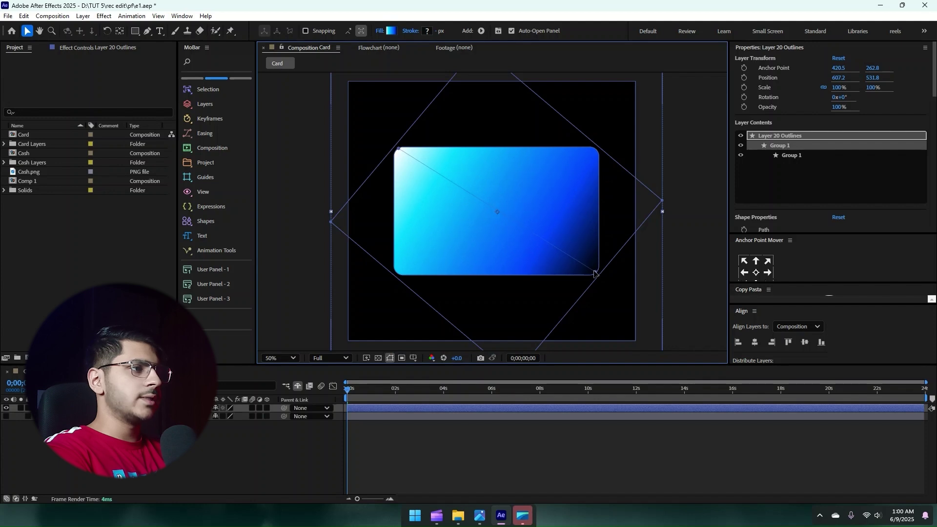
{"action": "left_click_drag", "start_coordinate": [398, 150], "coordinate": [396, 148]}
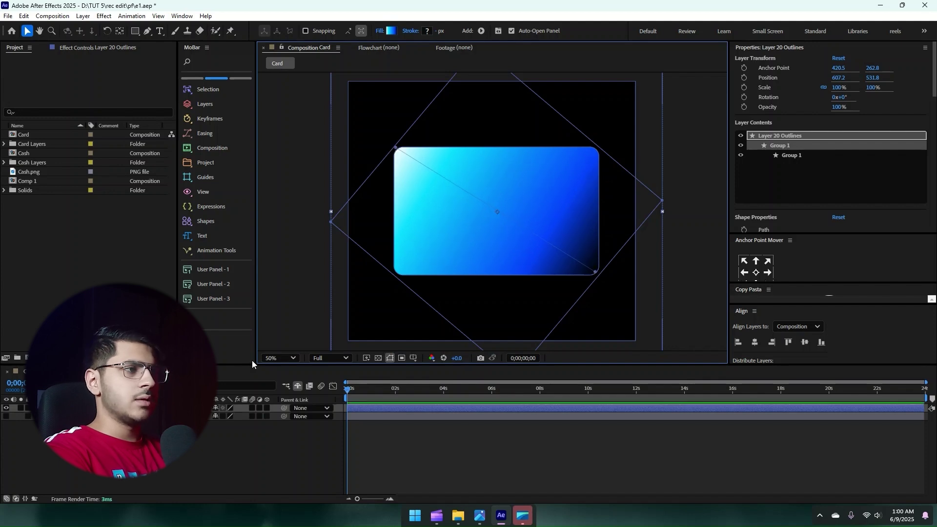
Add an Inner Shadow layer style to Layer 20 Outlines and set its blend mode to Normal
{"action": "left_click", "coordinate": [32, 454]}
{"action": "right_click", "coordinate": [99, 408]}
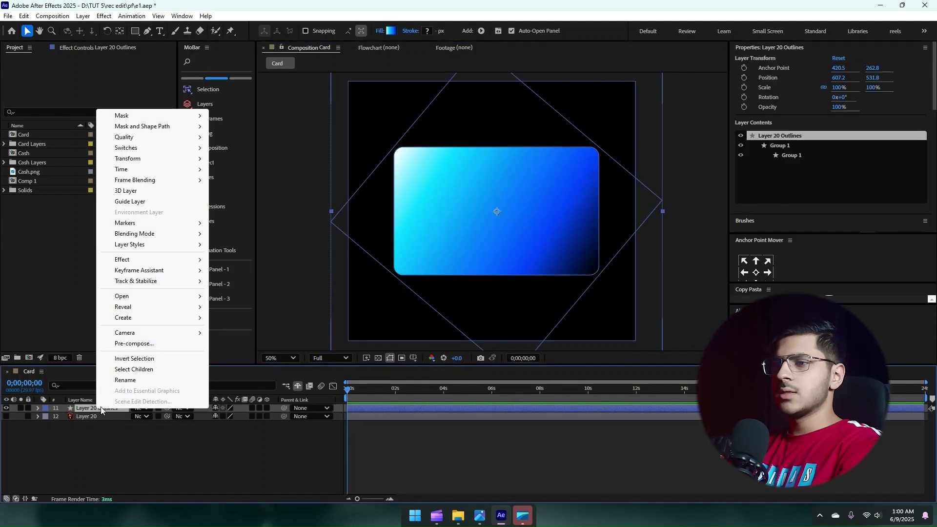
{"action": "mouse_move", "coordinate": [147, 246]}
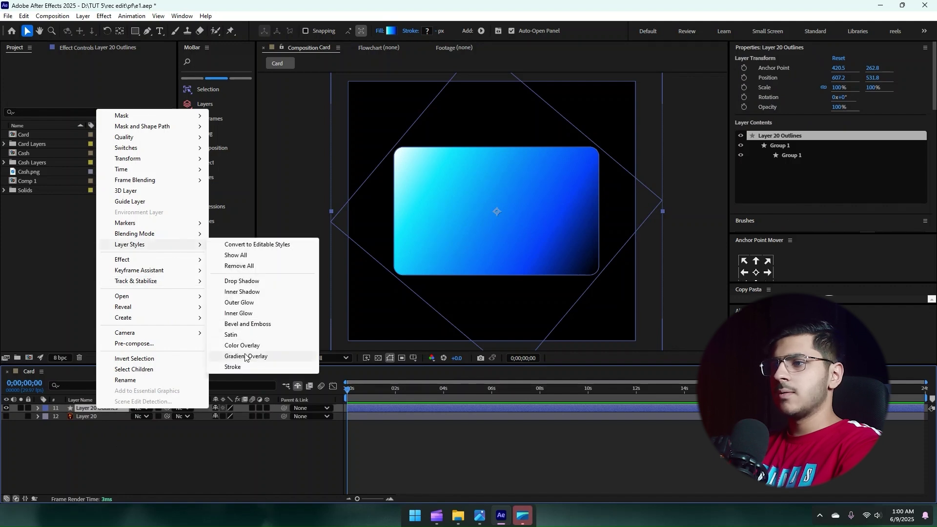
{"action": "left_click", "coordinate": [242, 292]}
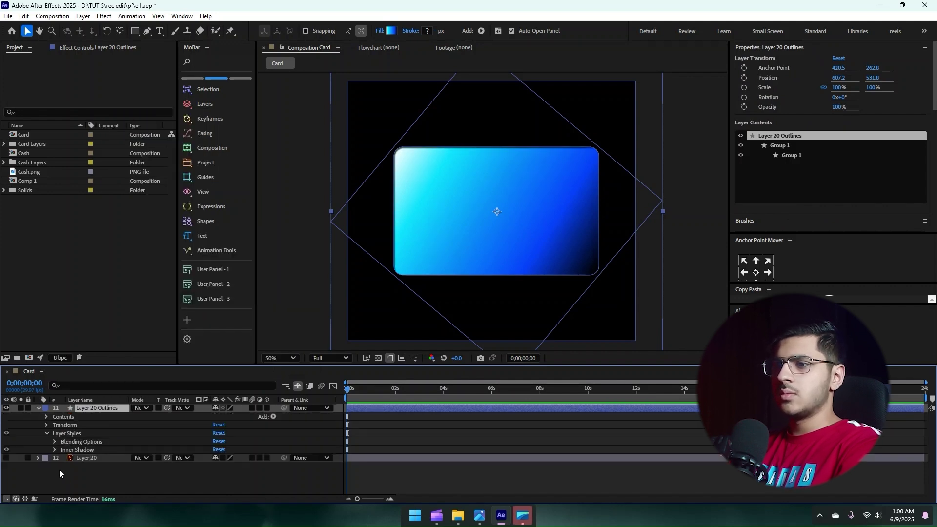
{"action": "left_click", "coordinate": [55, 450]}
{"action": "left_click", "coordinate": [243, 457]}
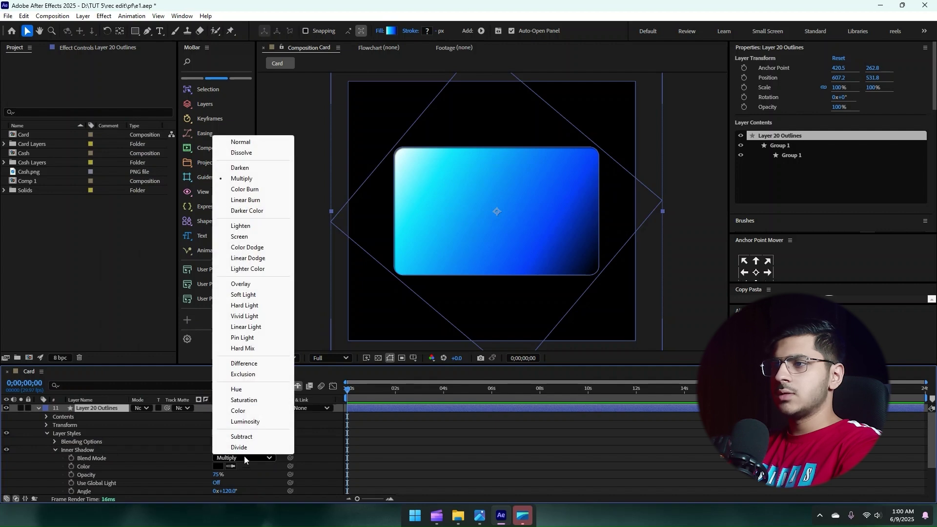
{"action": "left_click", "coordinate": [257, 145]}
Give the inner shadow a cyan colour sampled from the card, with distance 34, size 52 and angle -204°
{"action": "scroll", "coordinate": [217, 480], "scroll_direction": "down", "scroll_amount": 3}
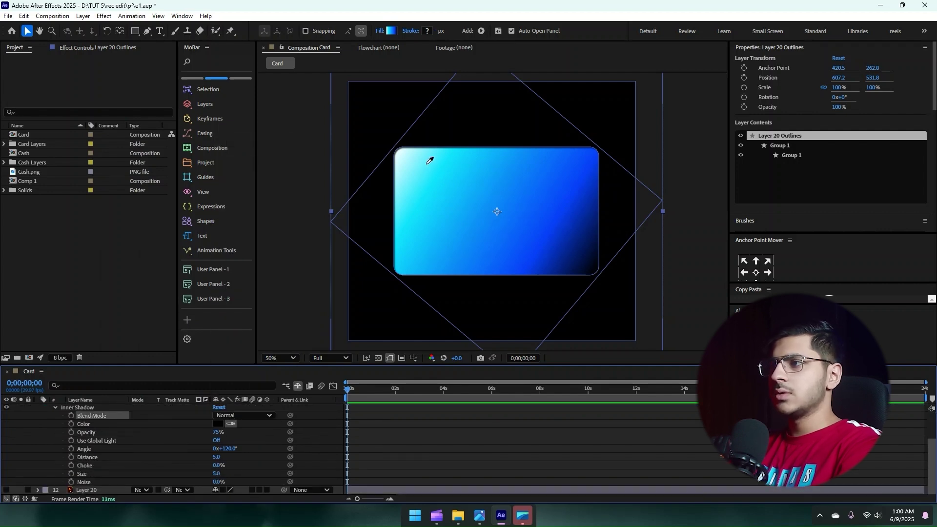
{"action": "left_click", "coordinate": [429, 167]}
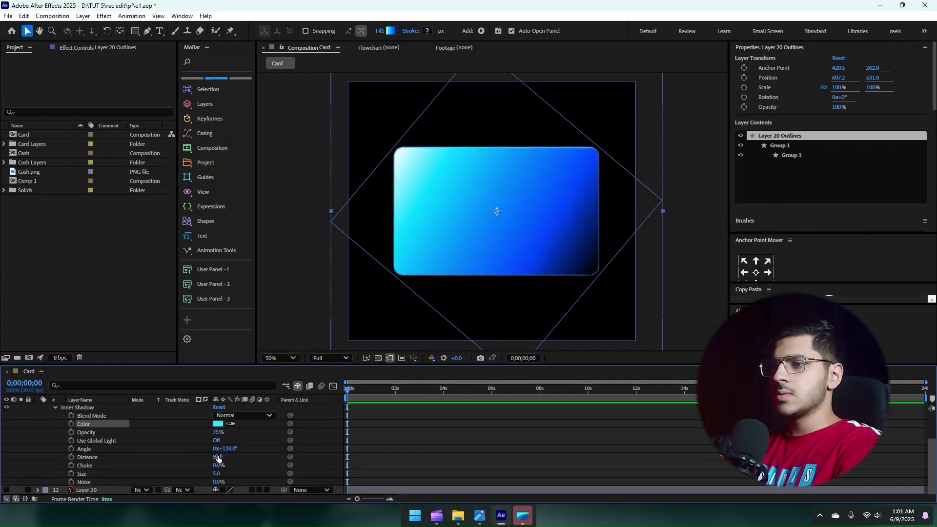
{"action": "left_click_drag", "start_coordinate": [216, 457], "coordinate": [251, 472]}
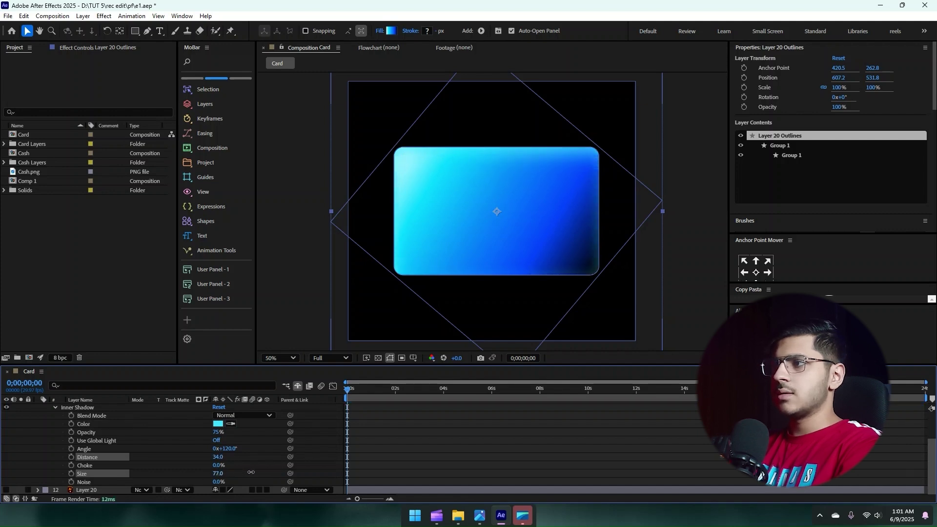
{"action": "left_click_drag", "start_coordinate": [228, 448], "coordinate": [69, 444]}
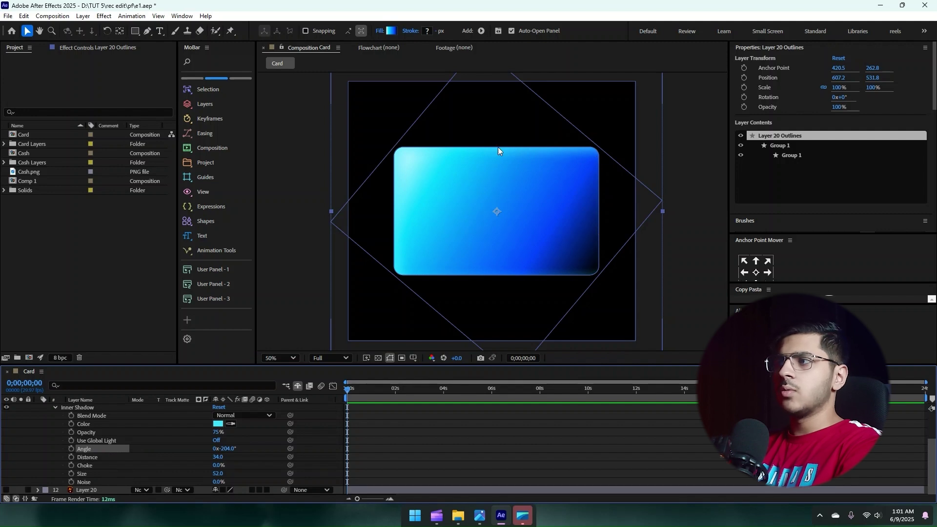
{"action": "scroll", "coordinate": [64, 432], "scroll_direction": "up", "scroll_amount": 3}
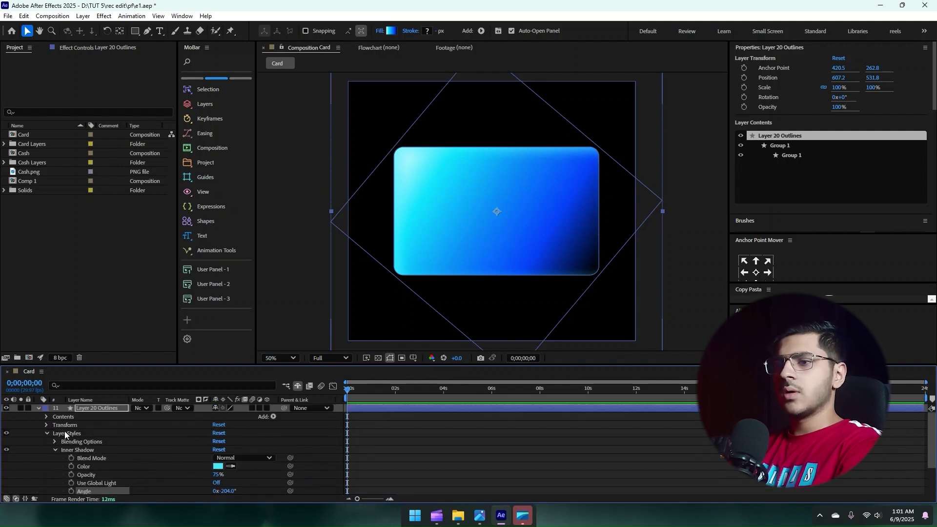
{"action": "left_click", "coordinate": [37, 408]}
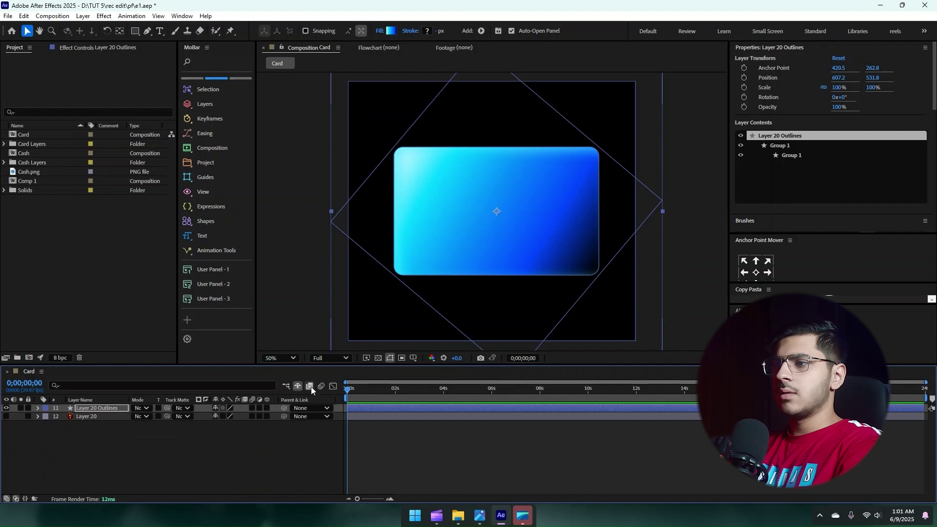
Reveal the shy layers and make Layers 8, 9, 10, 13, 14 and 16 visible on the card
{"action": "left_click", "coordinate": [310, 387]}
{"action": "left_click", "coordinate": [76, 416]}
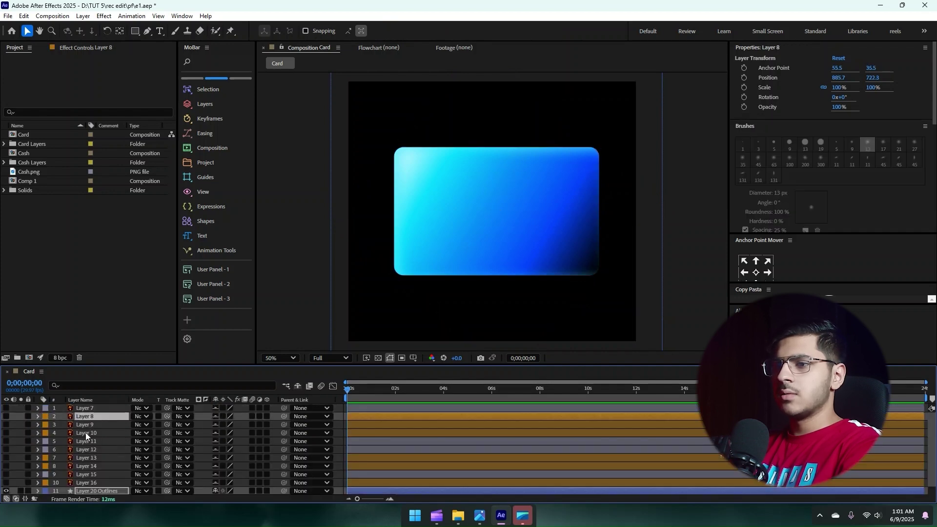
{"action": "left_click", "coordinate": [87, 432], "text": "shift"}
{"action": "left_click", "coordinate": [80, 459], "text": "ctrl"}
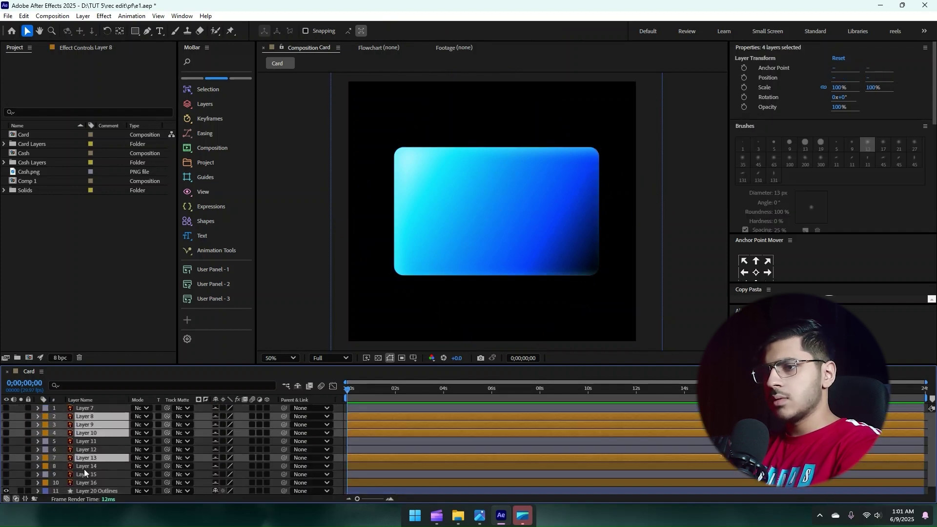
{"action": "left_click", "coordinate": [84, 467], "text": "ctrl"}
{"action": "left_click", "coordinate": [82, 482], "text": "ctrl"}
{"action": "left_click", "coordinate": [6, 483]}
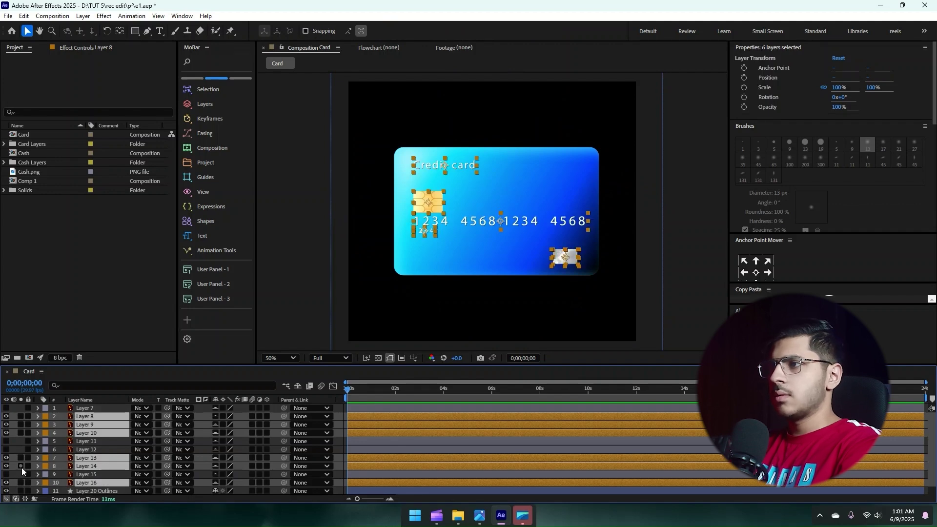
{"action": "left_click", "coordinate": [21, 483]}
{"action": "left_click", "coordinate": [20, 482]}
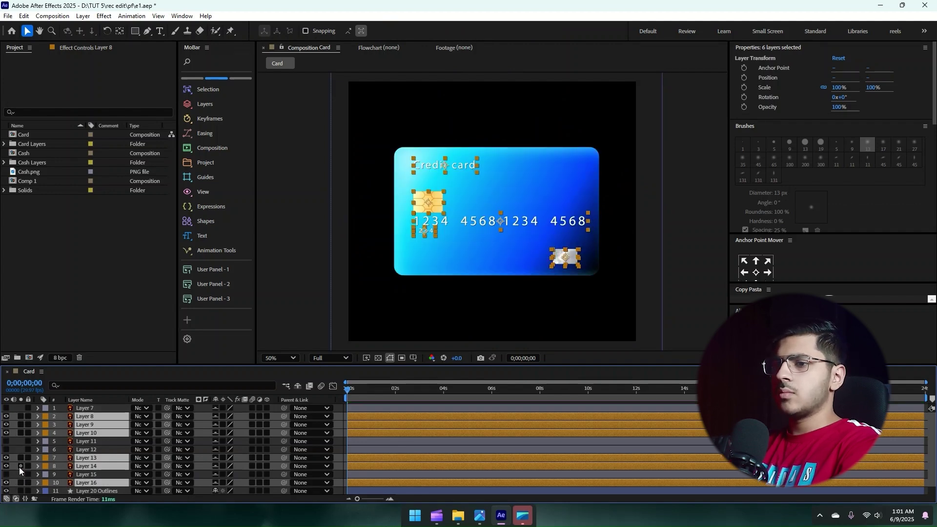
{"action": "key", "text": "F2"}
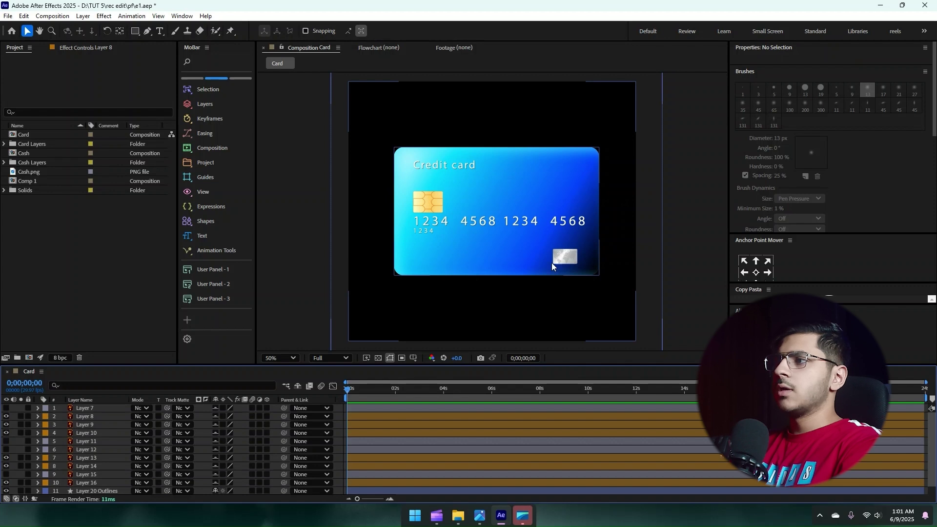
Apply the Tritone effect to Layer 20 Outlines
{"action": "scroll", "coordinate": [90, 483], "scroll_direction": "down", "scroll_amount": 1}
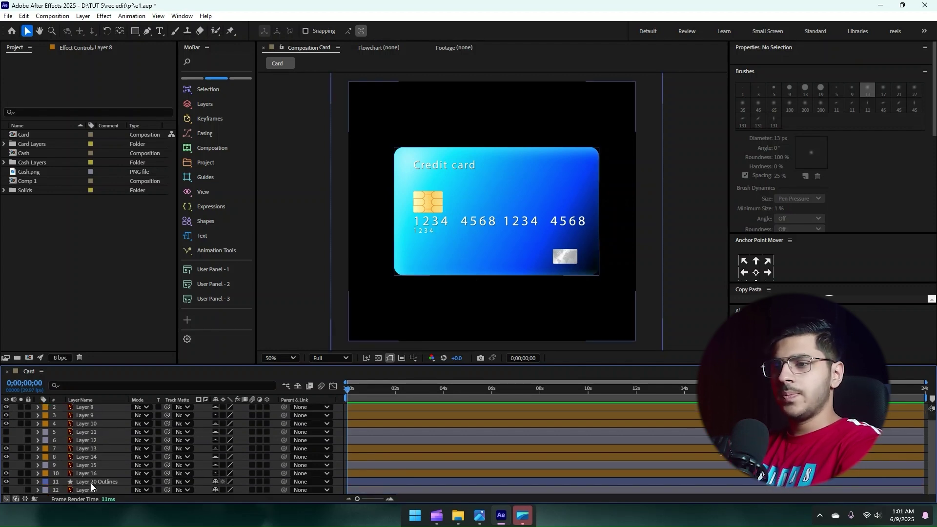
{"action": "left_click", "coordinate": [91, 483]}
{"action": "key", "text": "ctrl+space"}
{"action": "type", "text": "tri"}
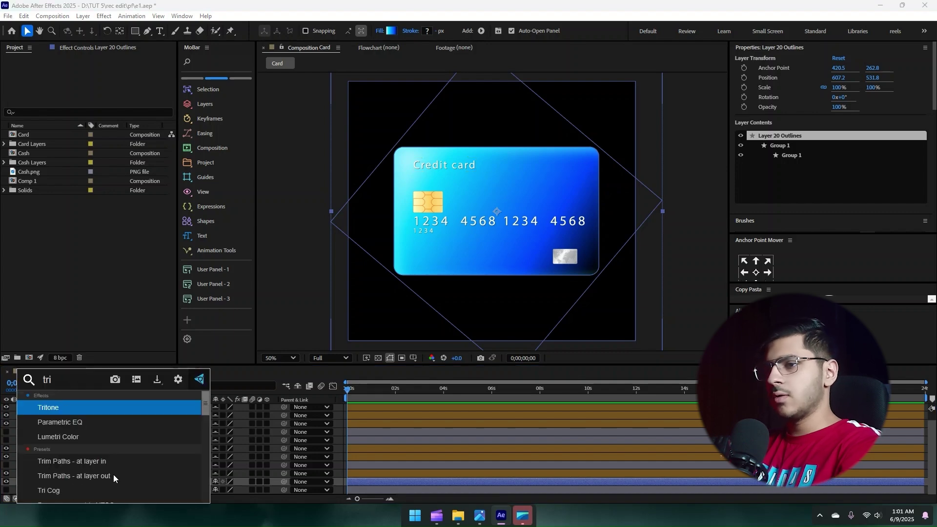
{"action": "key", "text": "Return"}
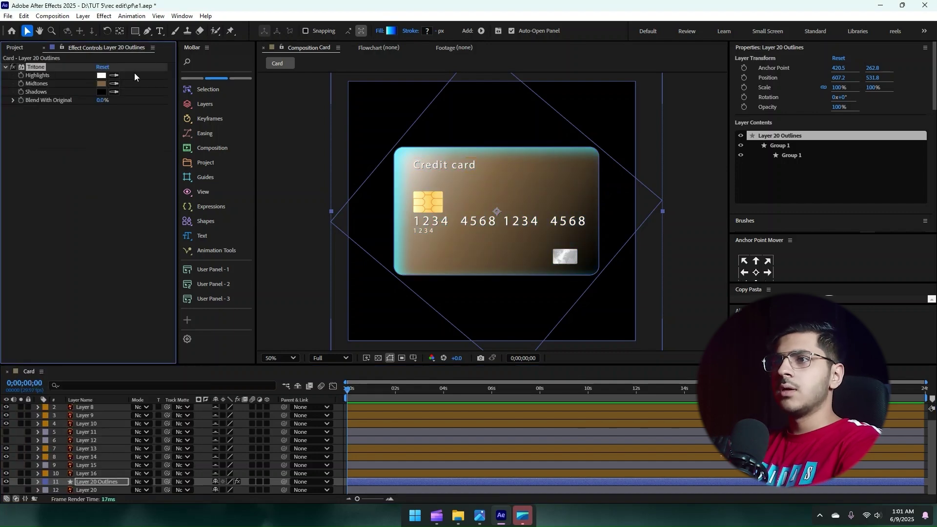
Set the Tritone midtones colour to pure red (FF0000)
{"action": "left_click", "coordinate": [101, 84]}
{"action": "left_click_drag", "start_coordinate": [460, 245], "coordinate": [481, 196]}
{"action": "left_click_drag", "start_coordinate": [493, 307], "coordinate": [491, 200]}
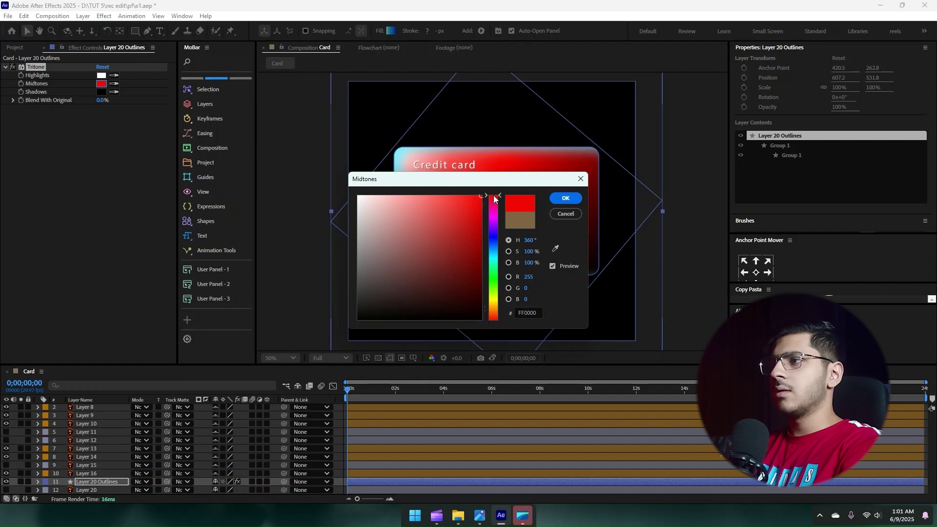
{"action": "left_click", "coordinate": [566, 198]}
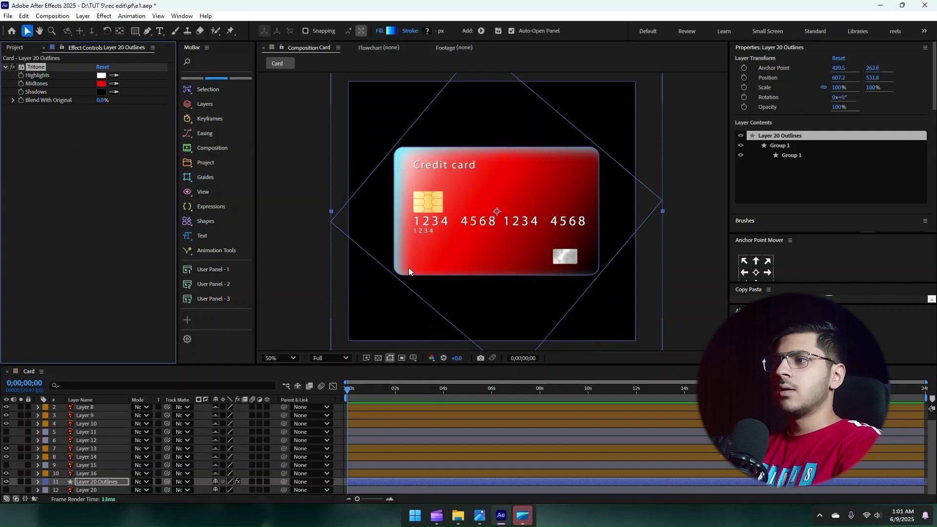
Match the inner shadow's colour to the card by sampling red from its upper area
{"action": "left_click", "coordinate": [38, 483]}
{"action": "scroll", "coordinate": [78, 473], "scroll_direction": "down", "scroll_amount": 5}
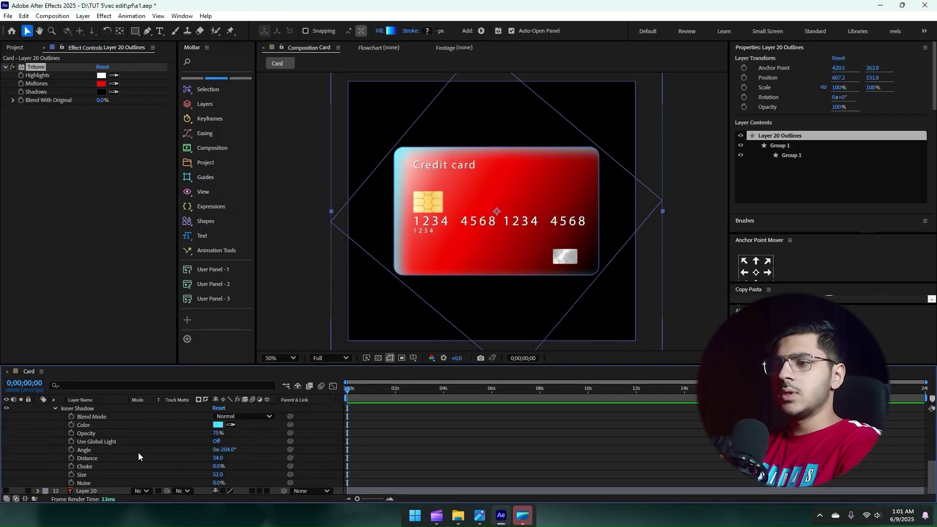
{"action": "left_click", "coordinate": [231, 424]}
{"action": "left_click", "coordinate": [507, 158]}
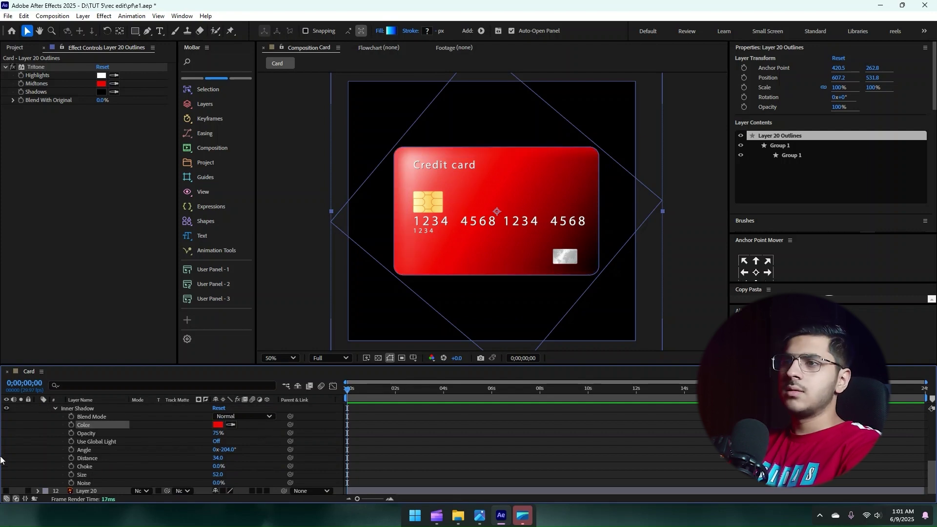
Change the Tritone midtones colour to purple (6600C6)
{"action": "left_click", "coordinate": [101, 83]}
{"action": "left_click_drag", "start_coordinate": [493, 178], "coordinate": [431, 239]}
{"action": "left_click_drag", "start_coordinate": [431, 300], "coordinate": [432, 286]}
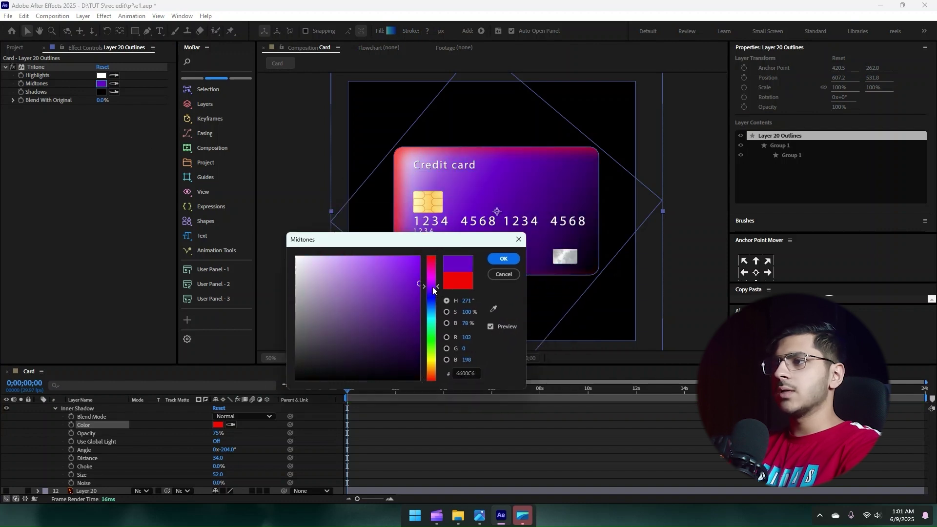
{"action": "left_click", "coordinate": [504, 259]}
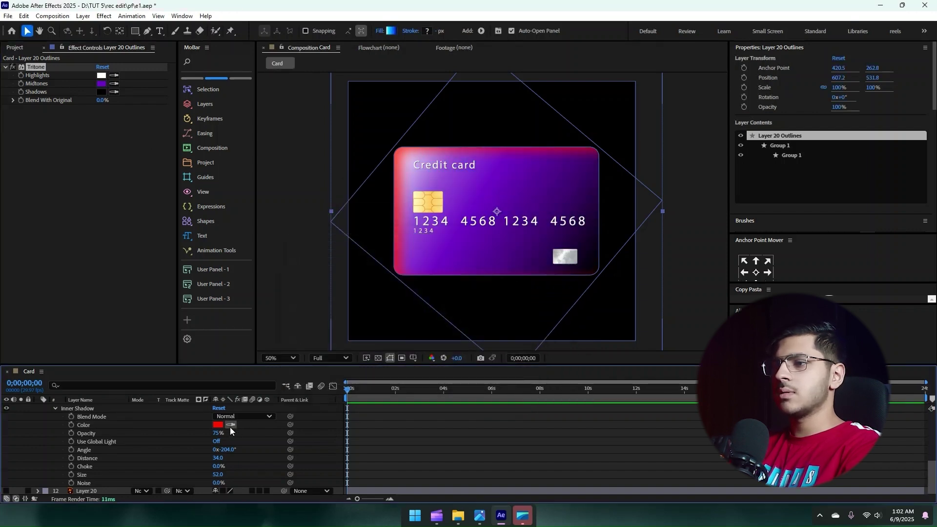
Set the inner shadow's colour to a light purple sampled from the card's bright upper-left area
{"action": "left_click", "coordinate": [506, 177]}
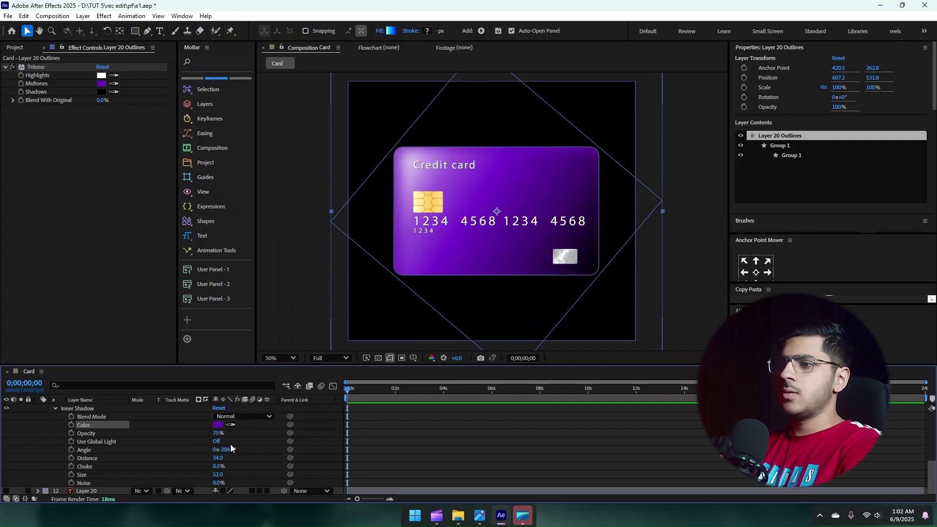
{"action": "left_click", "coordinate": [421, 176]}
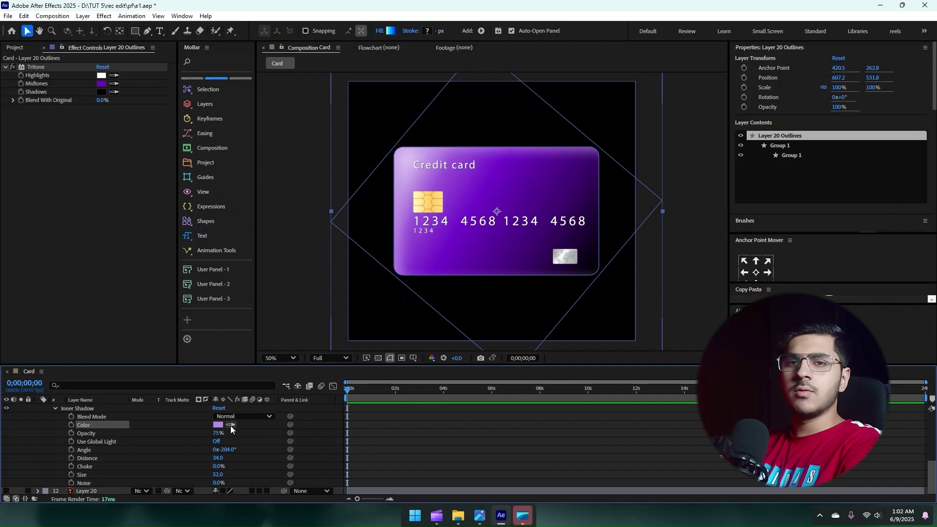
{"action": "left_click", "coordinate": [414, 171]}
{"action": "key", "text": "u"}
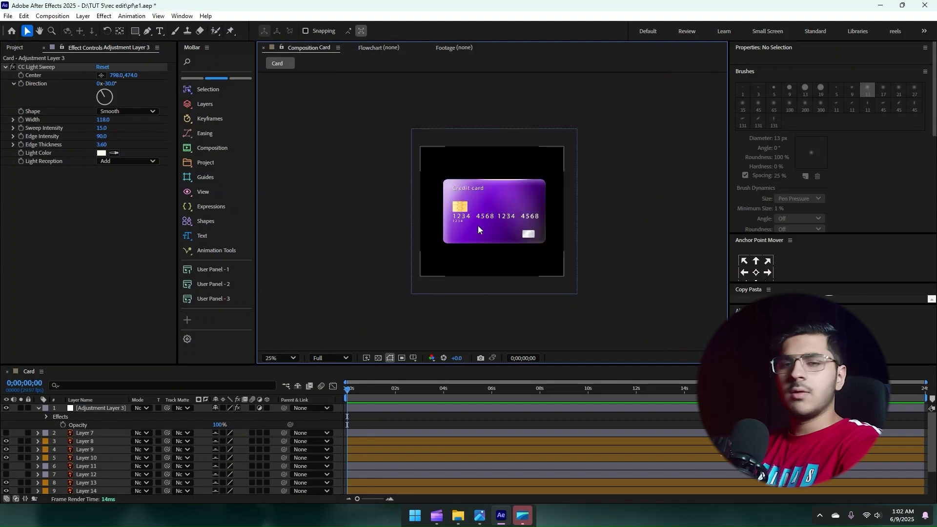
{"action": "key", "text": "period"}
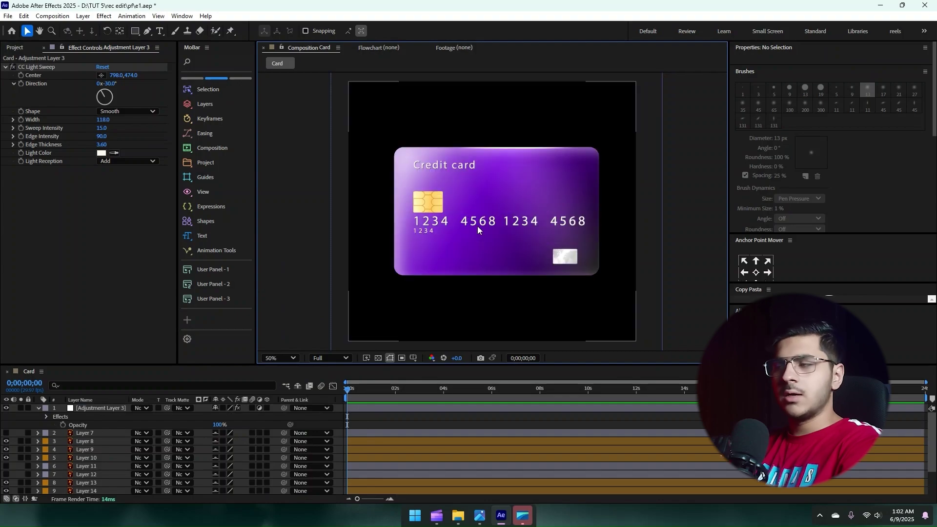